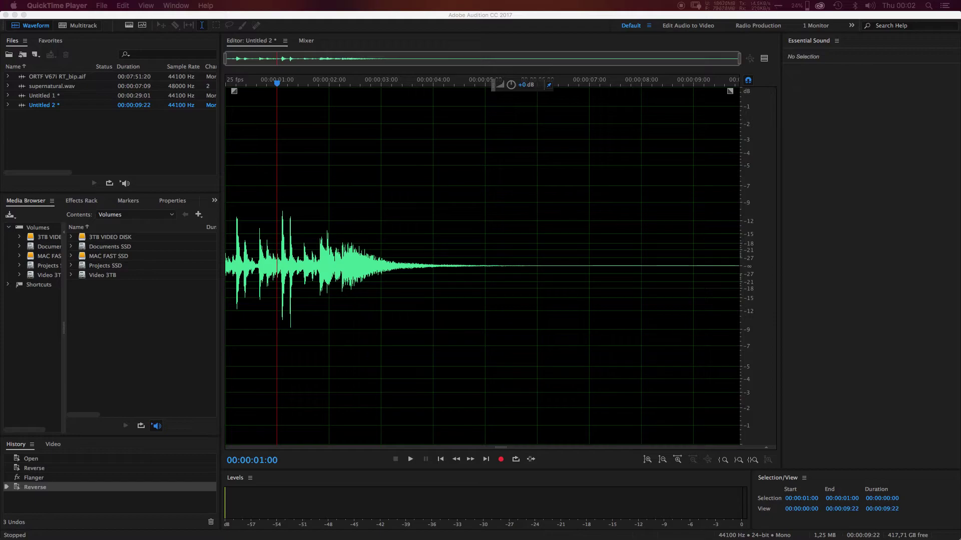
- Switch to Chrome and open the mynewmicrophone.com polar patterns guide from the cardioid pattern image results
{"action": "key", "text": "super+Tab"}
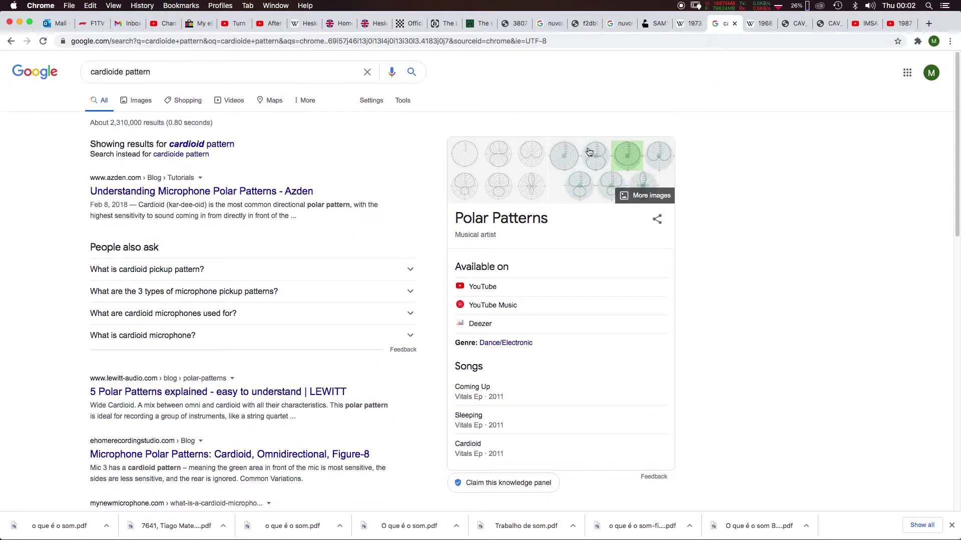
{"action": "left_click", "coordinate": [470, 159]}
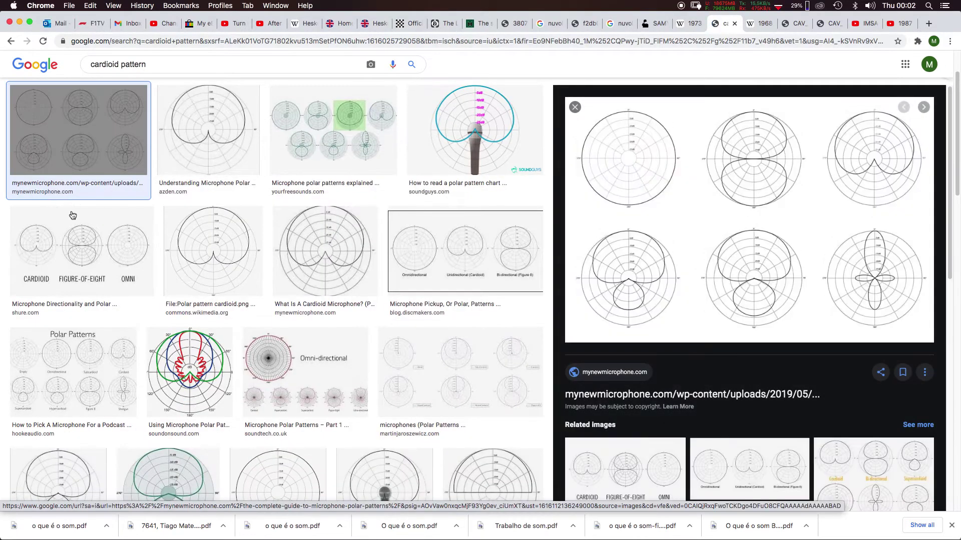
{"action": "left_click", "coordinate": [78, 158]}
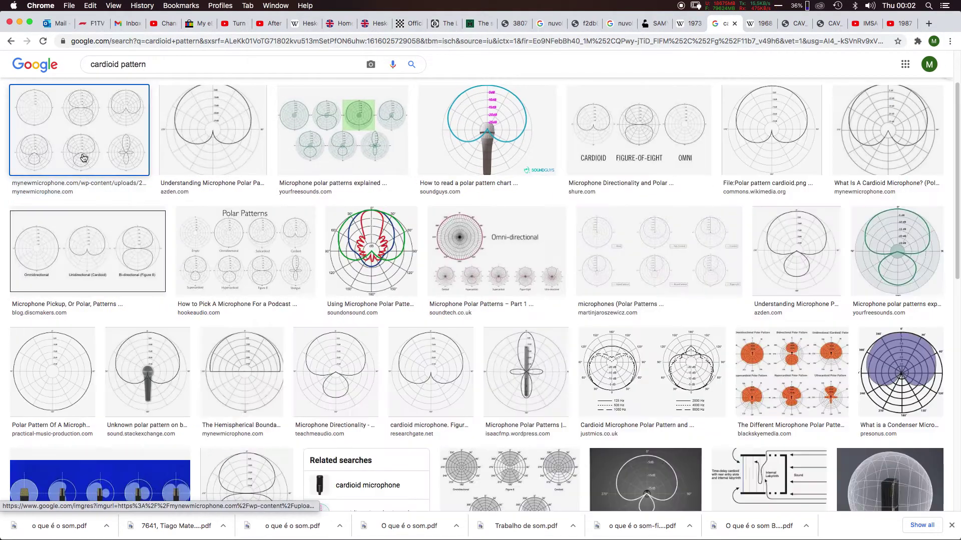
{"action": "left_click", "coordinate": [11, 126]}
{"action": "left_click", "coordinate": [710, 200]}
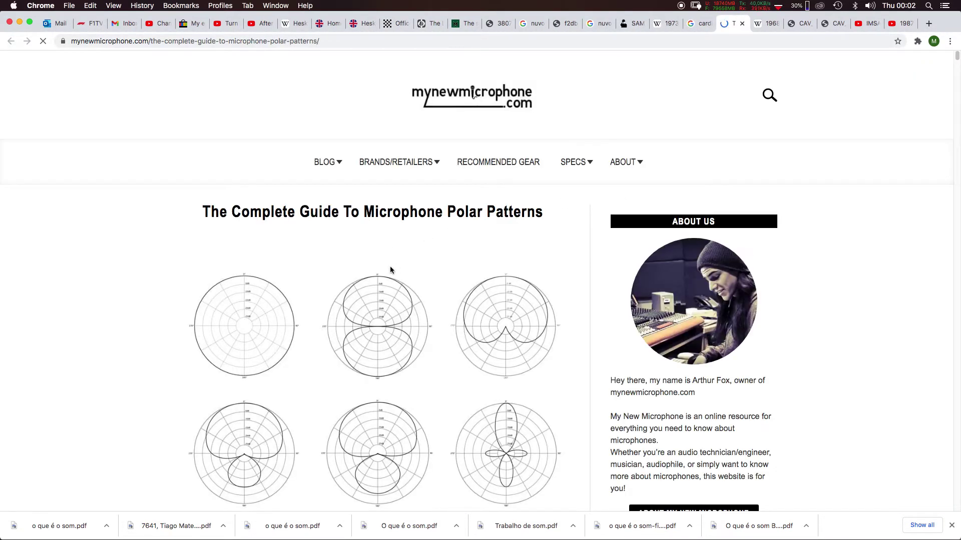
- Examine the six polar pattern diagrams and the list of microphone polar patterns in the guide
{"action": "scroll", "coordinate": [382, 277], "scroll_direction": "down", "scroll_amount": 5}
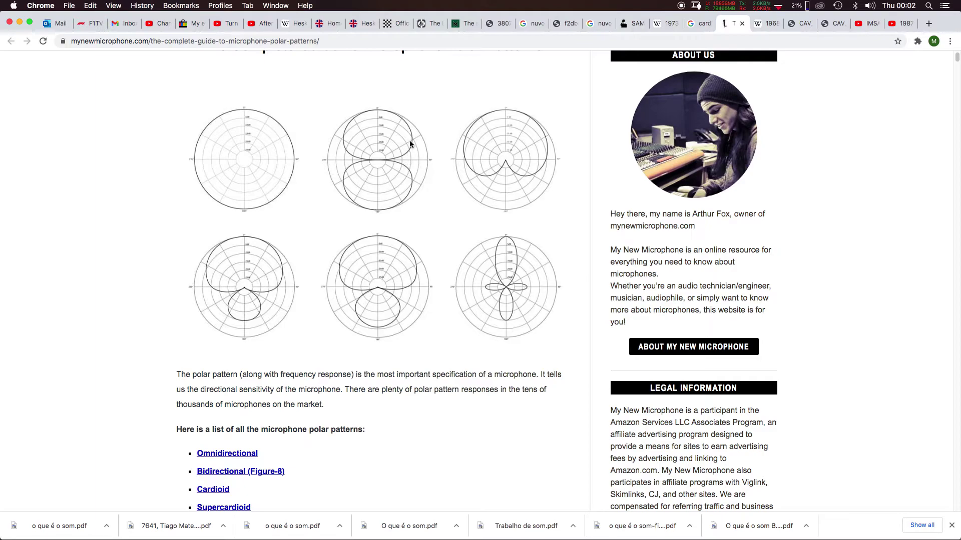
{"action": "scroll", "coordinate": [118, 386], "scroll_direction": "down", "scroll_amount": 4}
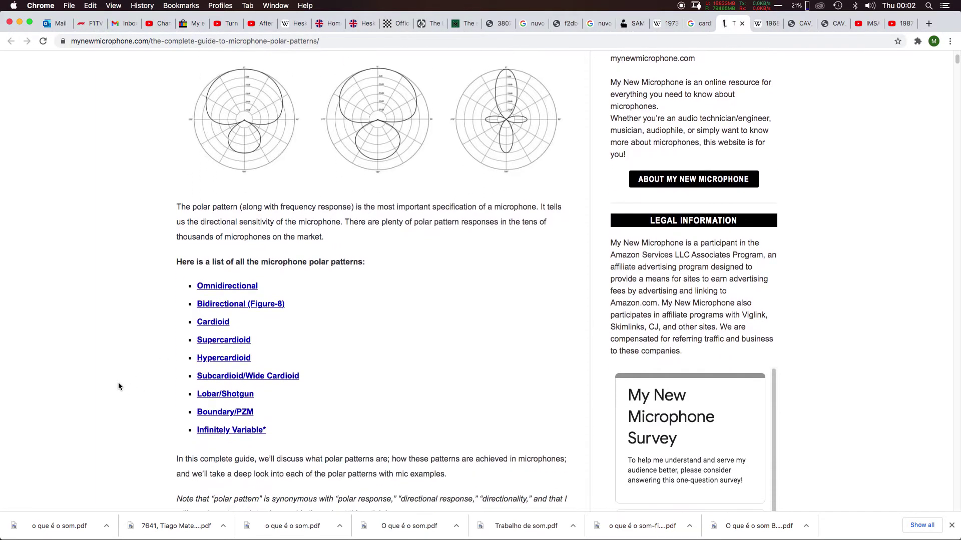
{"action": "scroll", "coordinate": [118, 385], "scroll_direction": "up", "scroll_amount": 7}
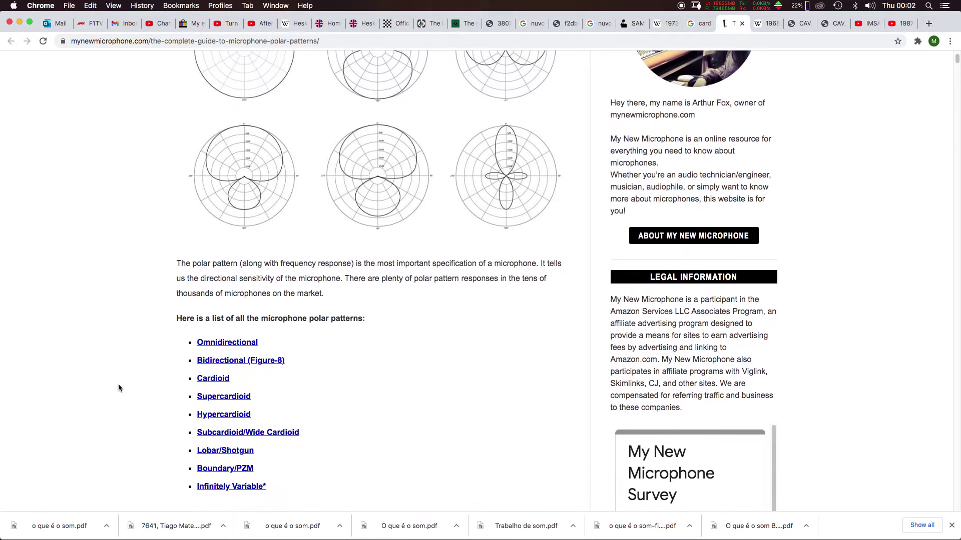
{"action": "scroll", "coordinate": [119, 388], "scroll_direction": "down", "scroll_amount": 2}
{"action": "scroll", "coordinate": [118, 387], "scroll_direction": "up", "scroll_amount": 1}
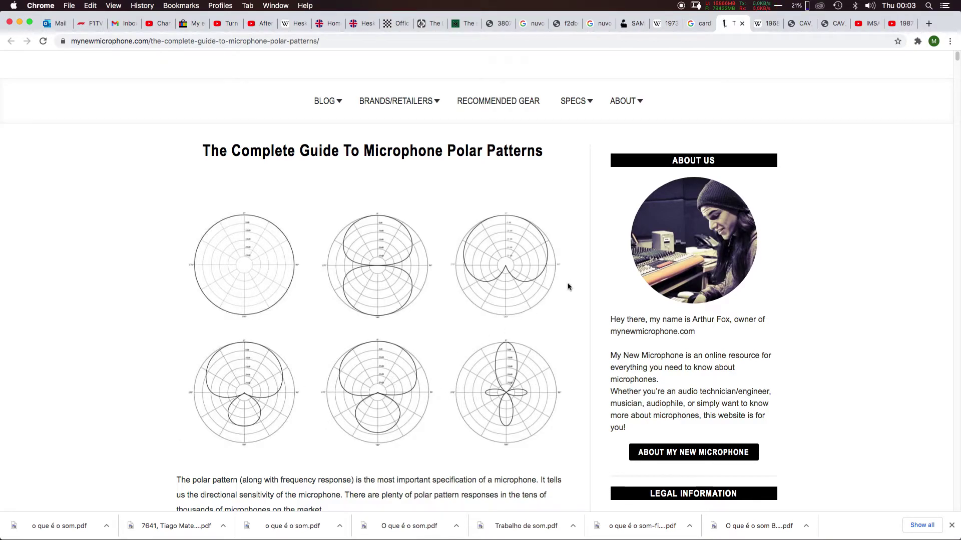
- Leave the microphone guide page and switch back to Adobe Audition
{"action": "left_click_drag", "start_coordinate": [730, 23], "coordinate": [960, 24]}
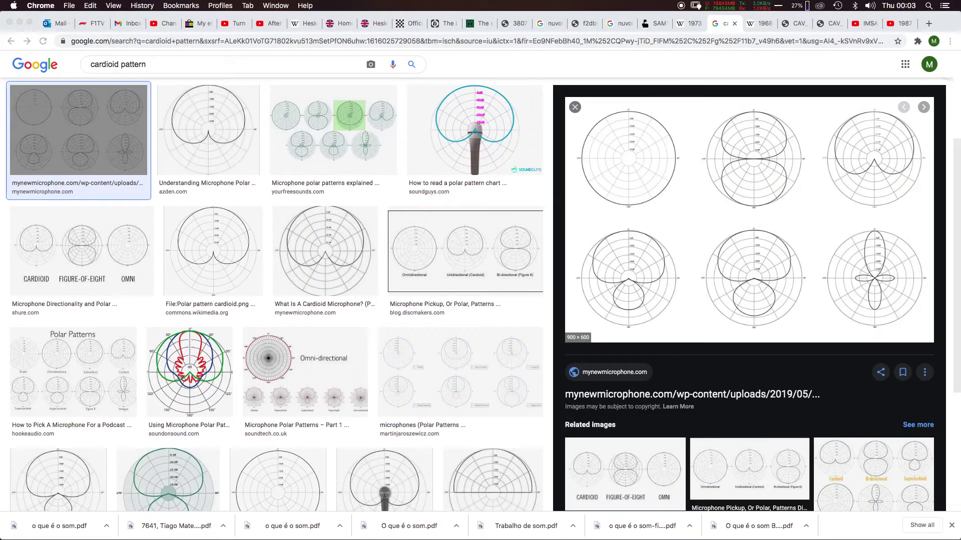
{"action": "key", "text": "super+Tab"}
{"action": "key", "text": "super+Tab"}
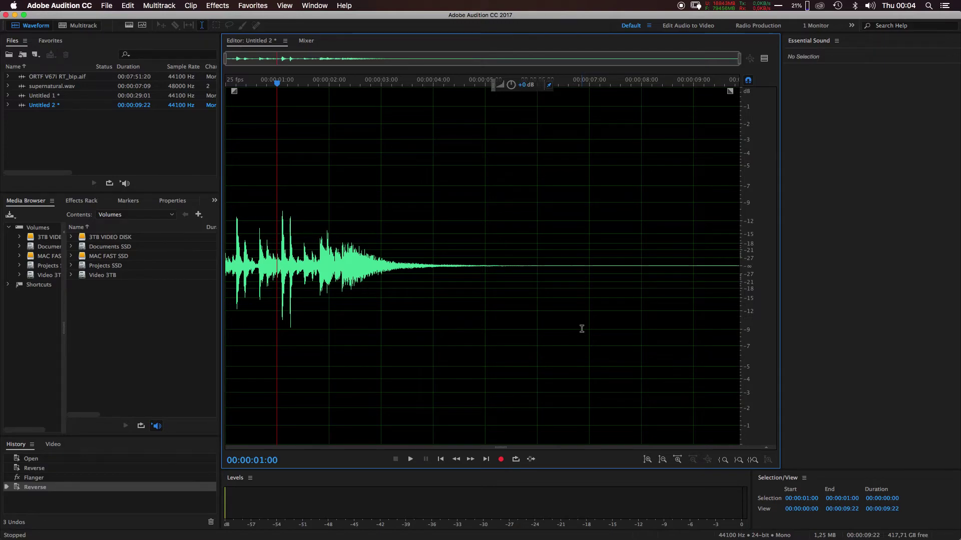
- Zoom in on the waveform burst just after the one-second mark to inspect its individual oscillations
{"action": "left_click", "coordinate": [283, 255]}
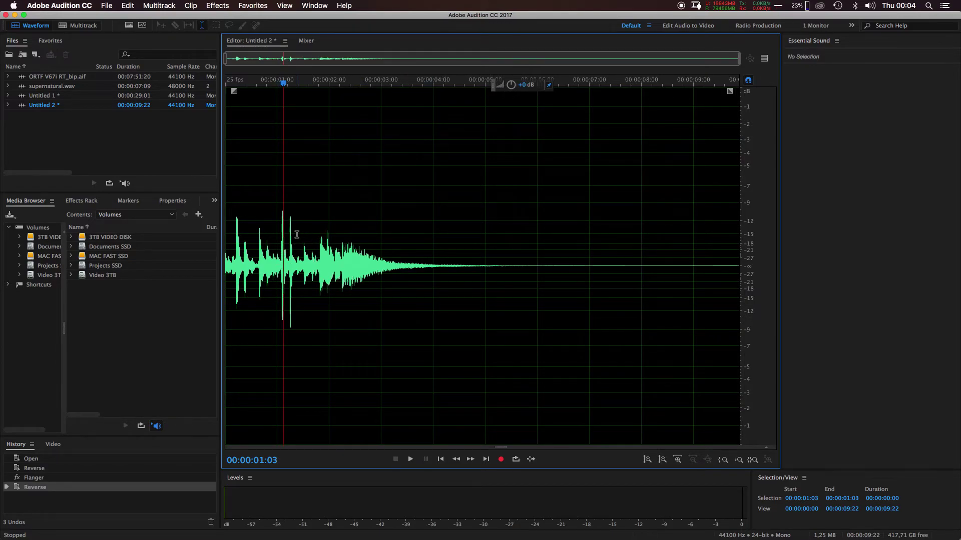
{"action": "left_click_drag", "start_coordinate": [227, 59], "coordinate": [574, 60]}
{"action": "left_click_drag", "start_coordinate": [740, 58], "coordinate": [553, 58]}
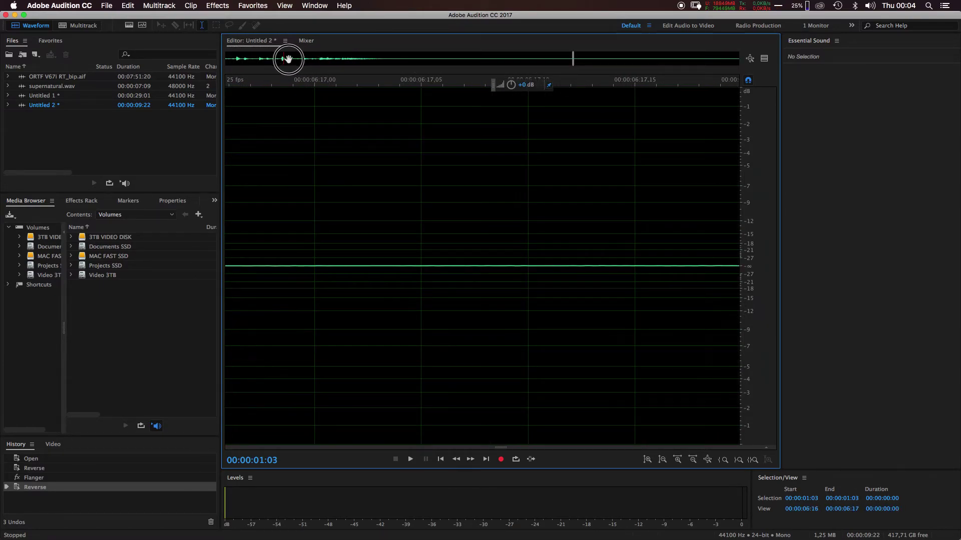
{"action": "left_click", "coordinate": [282, 57]}
{"action": "left_click_drag", "start_coordinate": [574, 65], "coordinate": [281, 65]}
{"action": "left_click", "coordinate": [572, 217]}
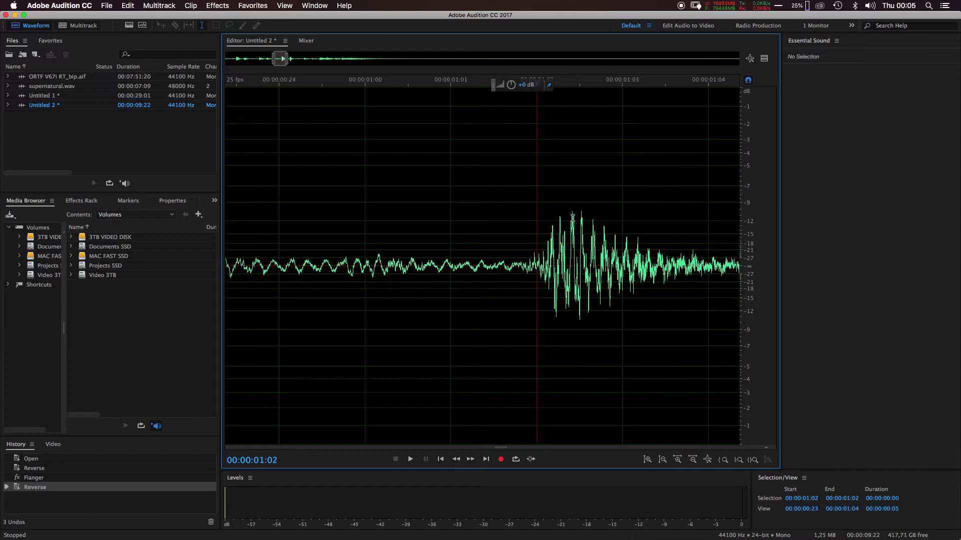
{"action": "left_click_drag", "start_coordinate": [290, 64], "coordinate": [280, 59]}
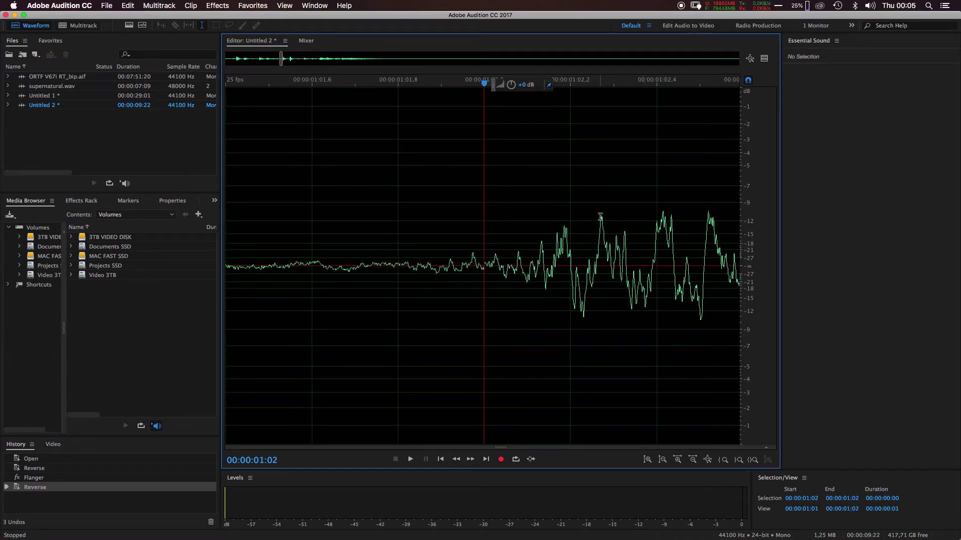
- Try amplifying the whole clip until its peaks exceed full scale, and undo the amplification
{"action": "left_click", "coordinate": [523, 85]}
{"action": "left_click_drag", "start_coordinate": [523, 85], "coordinate": [524, 65]}
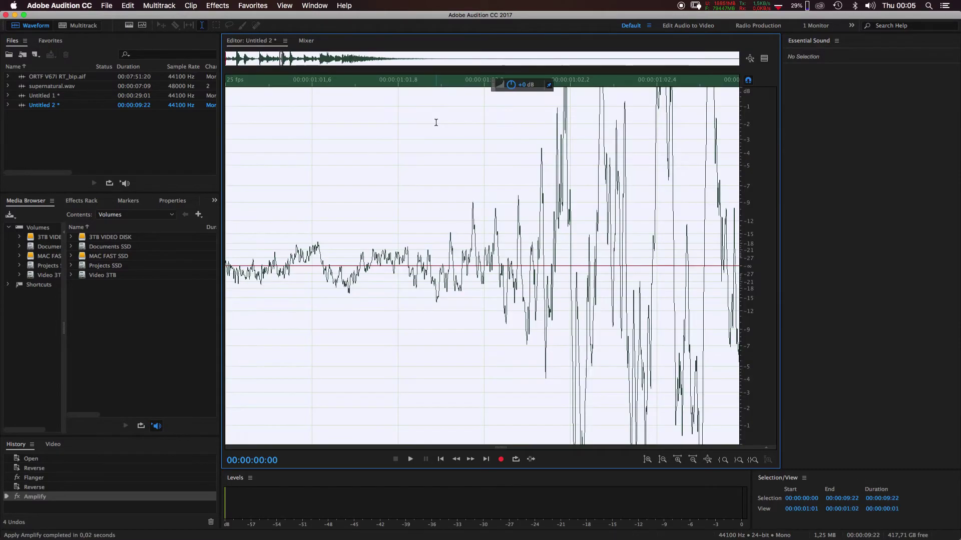
{"action": "left_click", "coordinate": [600, 111]}
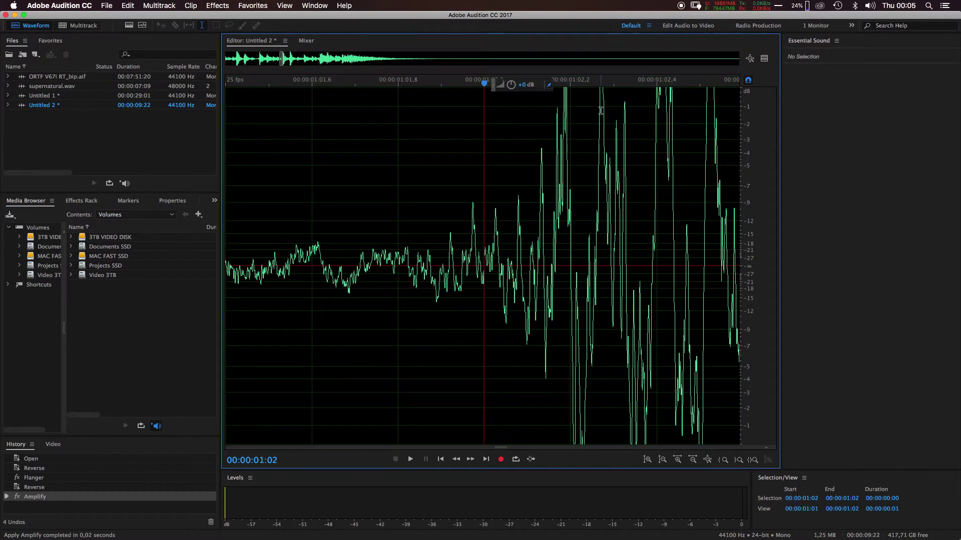
{"action": "left_click", "coordinate": [614, 124]}
{"action": "key", "text": "super+z"}
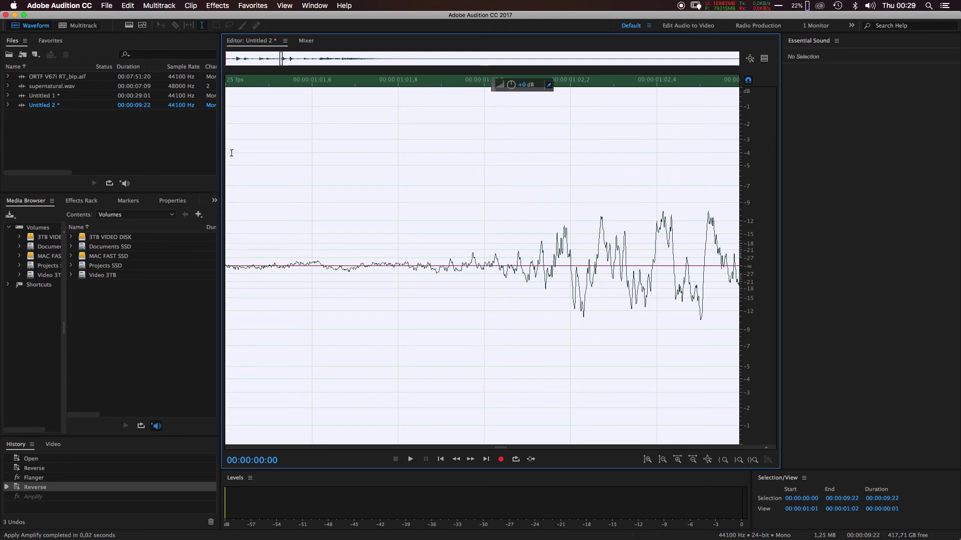
- Widen the waveform editor slightly and open the General preferences
{"action": "mouse_move", "coordinate": [219, 150]}
{"action": "left_mouse_down"}
{"action": "mouse_move", "coordinate": [334, 148]}
{"action": "mouse_move", "coordinate": [206, 157]}
{"action": "left_mouse_up"}
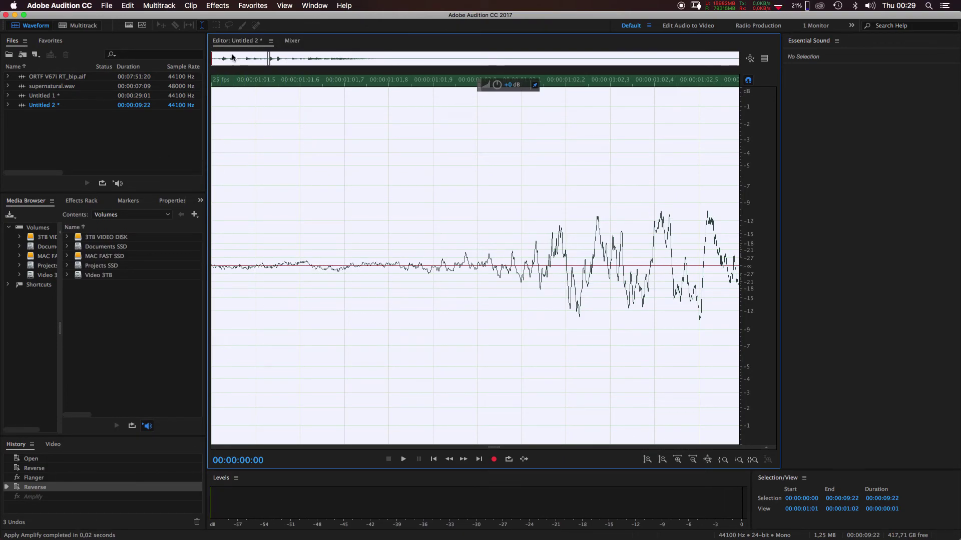
{"action": "left_click", "coordinate": [85, 4]}
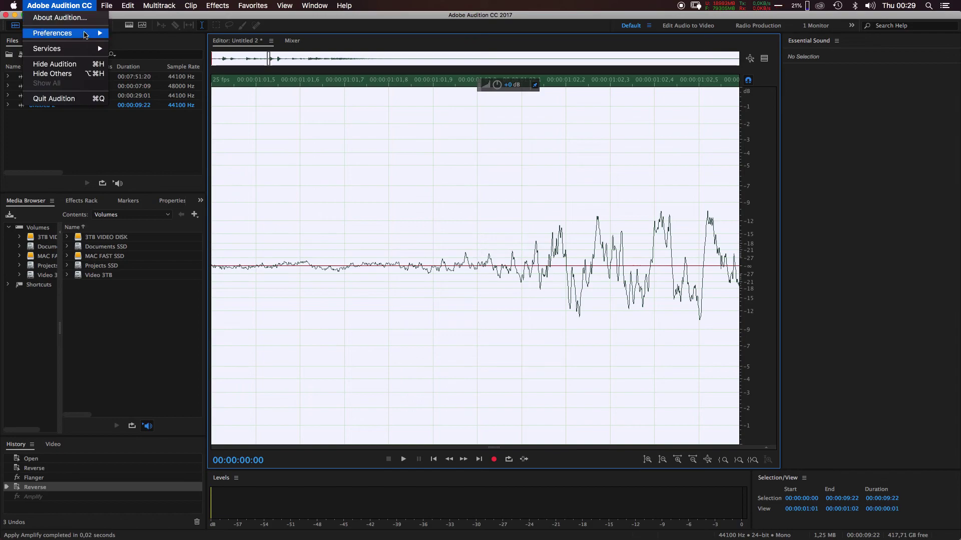
{"action": "mouse_move", "coordinate": [90, 35]}
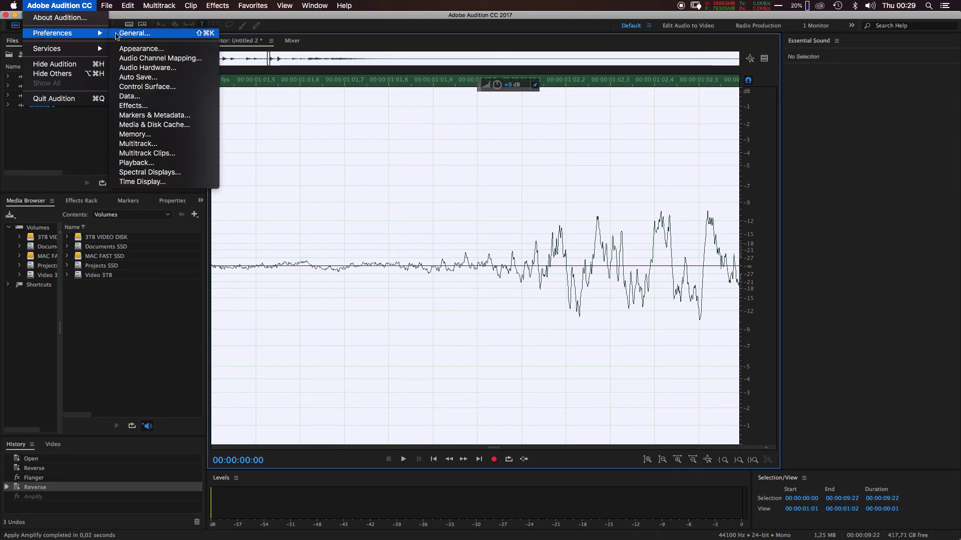
{"action": "left_click", "coordinate": [135, 34]}
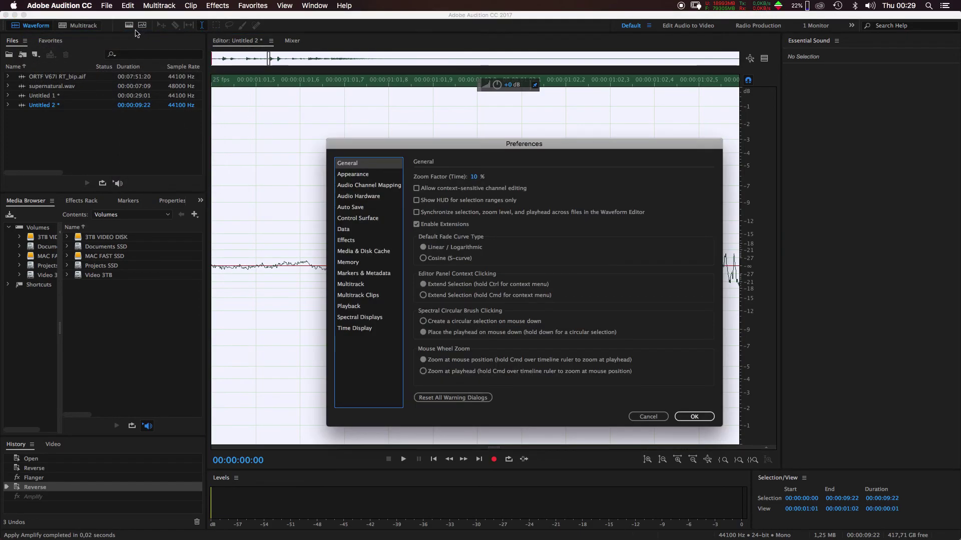
{"action": "left_click", "coordinate": [32, 6]}
{"action": "mouse_move", "coordinate": [75, 34]}
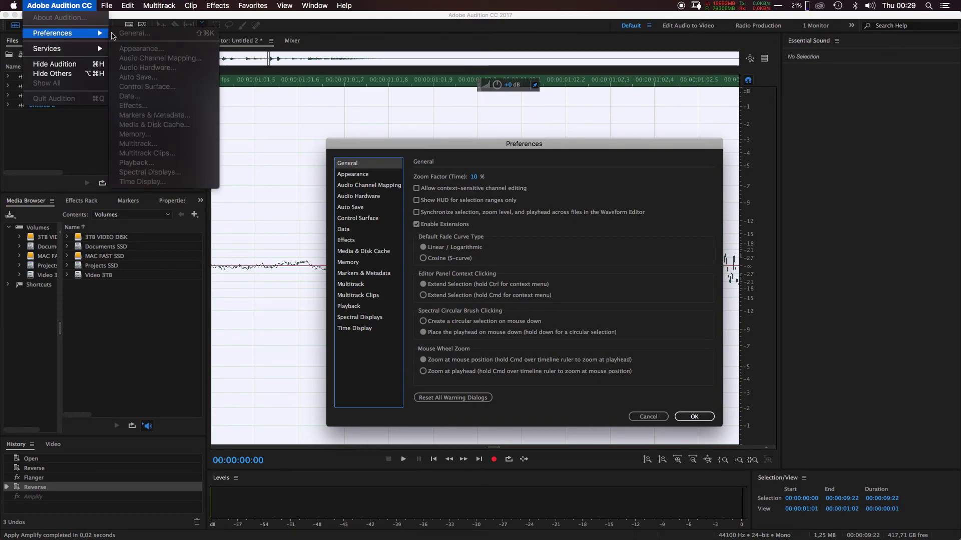
{"action": "left_click", "coordinate": [560, 145]}
{"action": "left_click_drag", "start_coordinate": [560, 146], "coordinate": [576, 139]}
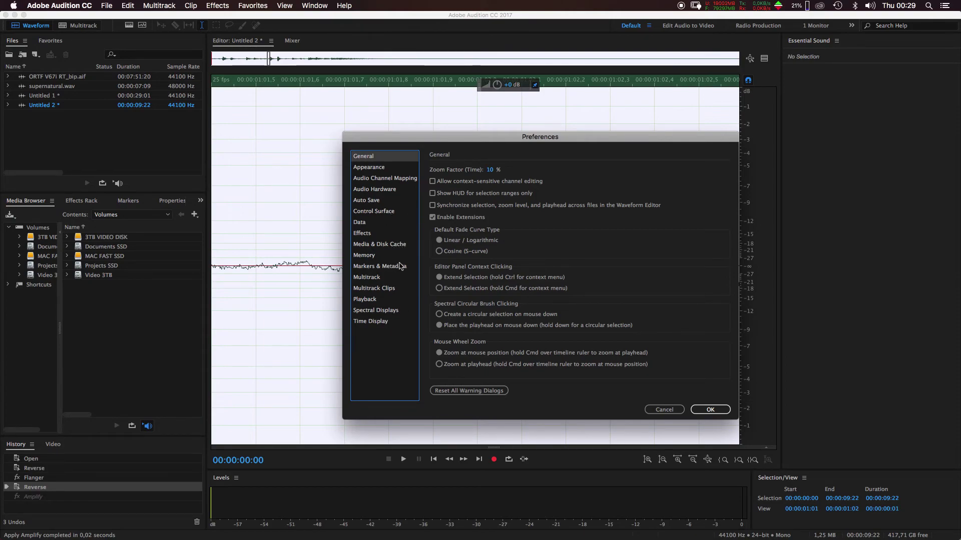
- Review the Appearance, Audio Channel Mapping, Audio Hardware, Auto Save, Control Surface, Data and Effects preferences
{"action": "left_click", "coordinate": [364, 169]}
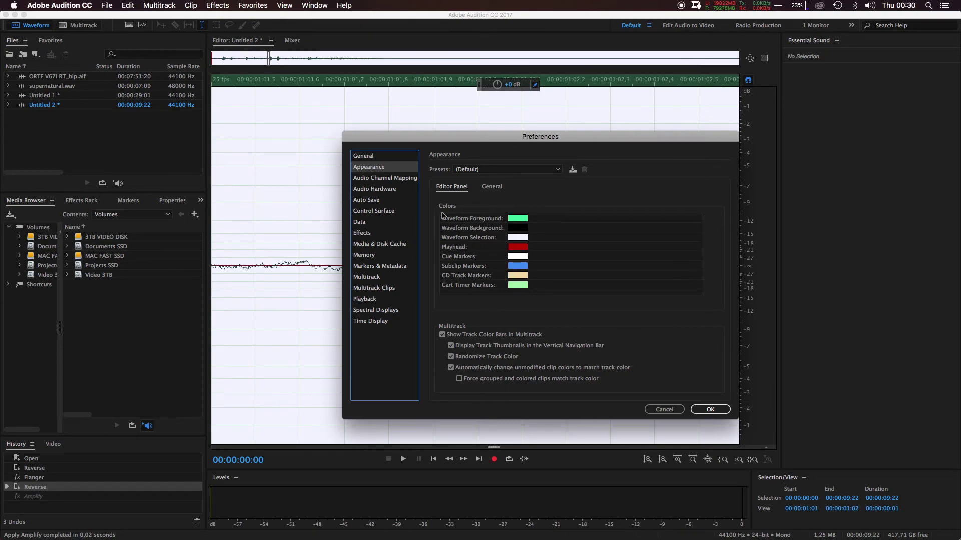
{"action": "left_click", "coordinate": [376, 189]}
{"action": "left_click", "coordinate": [388, 178]}
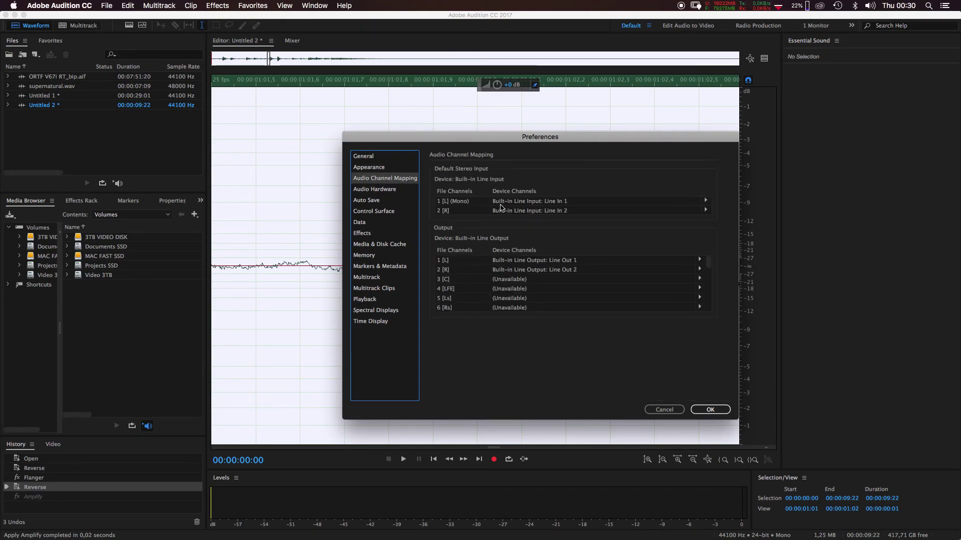
{"action": "left_click", "coordinate": [392, 193]}
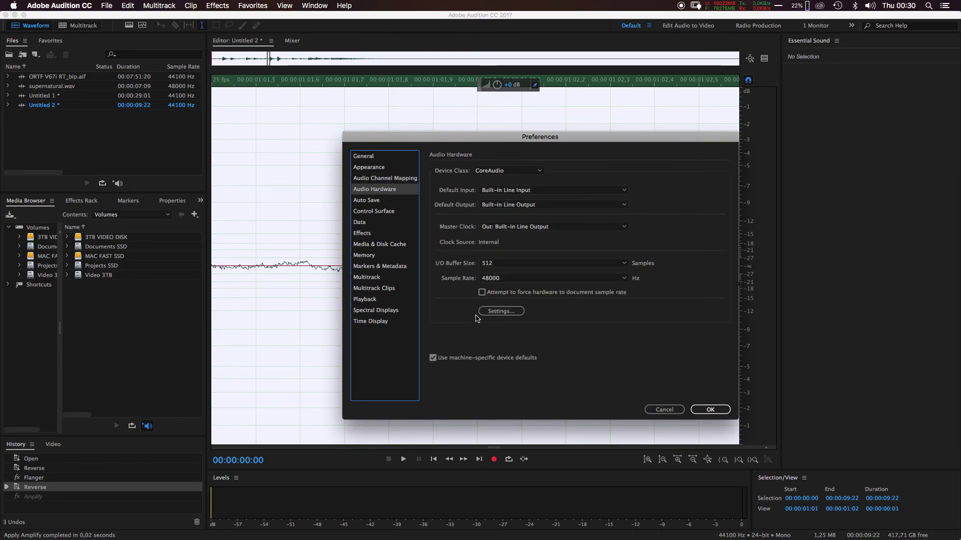
{"action": "left_click", "coordinate": [380, 202]}
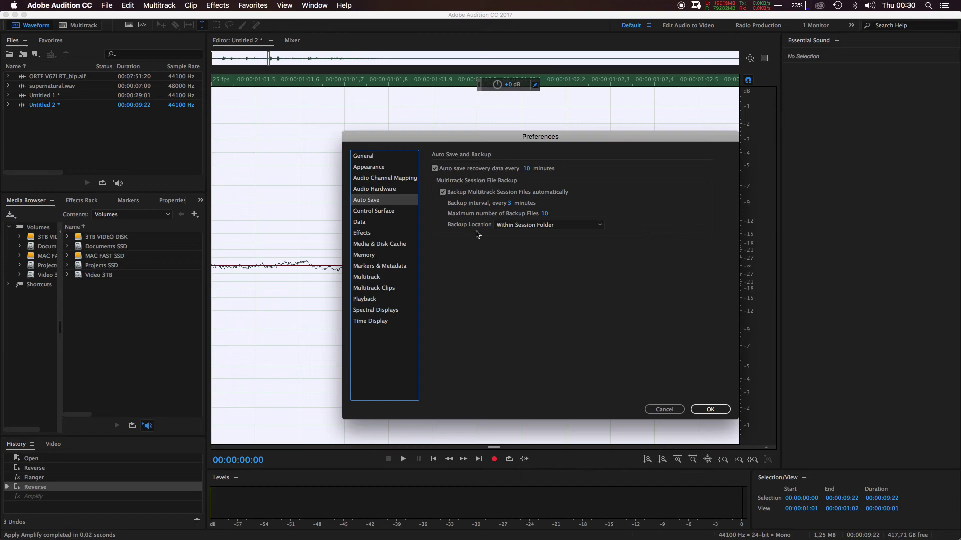
{"action": "left_click", "coordinate": [388, 214]}
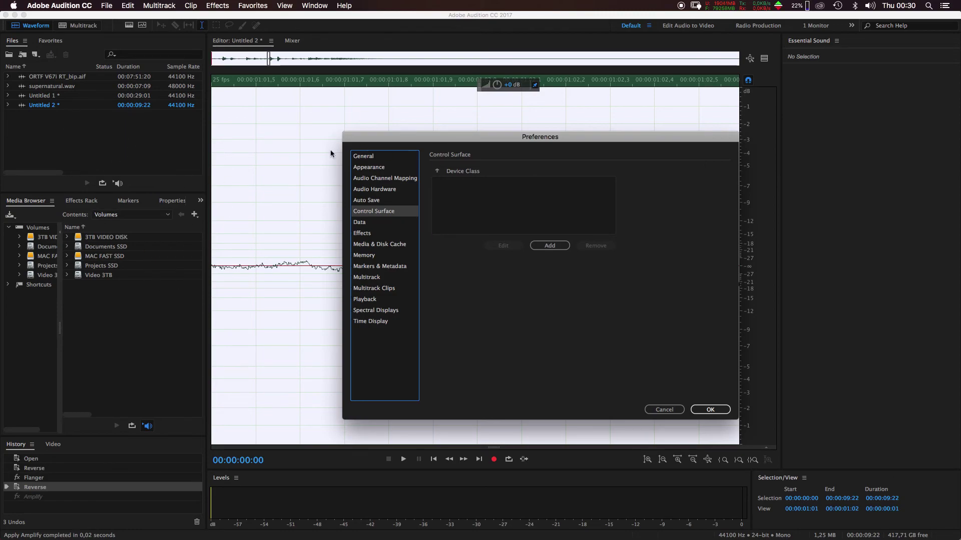
{"action": "left_click", "coordinate": [371, 224]}
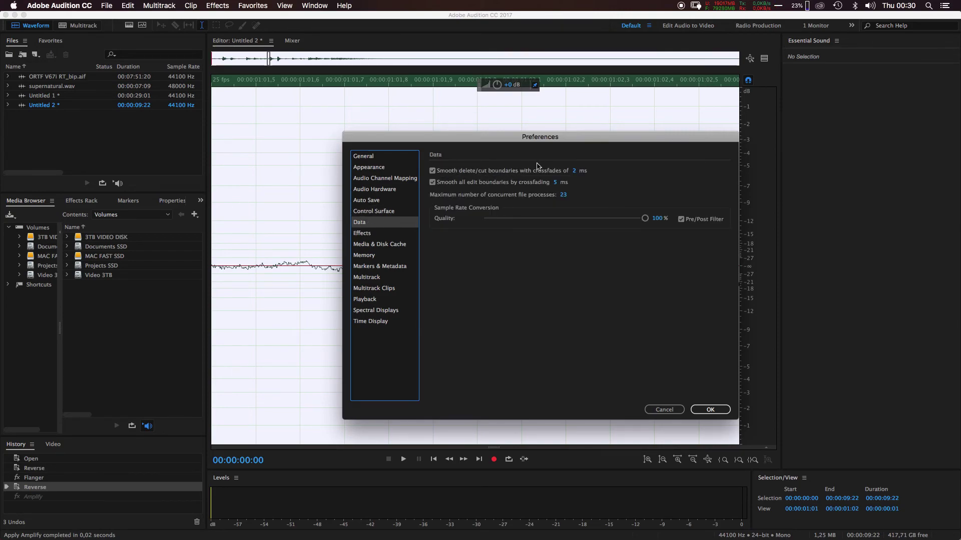
{"action": "mouse_move", "coordinate": [643, 224]}
{"action": "left_mouse_down"}
{"action": "mouse_move", "coordinate": [600, 223]}
{"action": "mouse_move", "coordinate": [682, 220]}
{"action": "mouse_move", "coordinate": [645, 223]}
{"action": "left_mouse_up"}
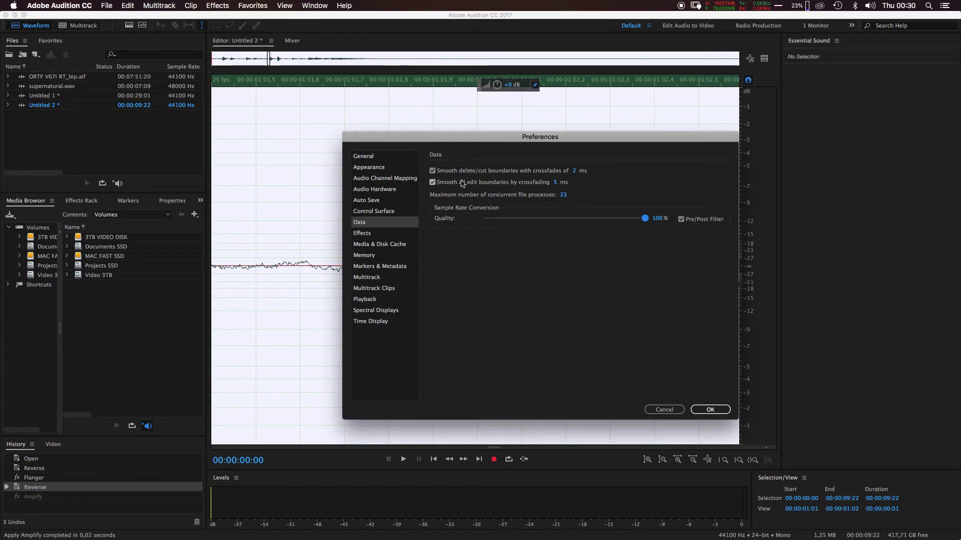
{"action": "left_click", "coordinate": [364, 234]}
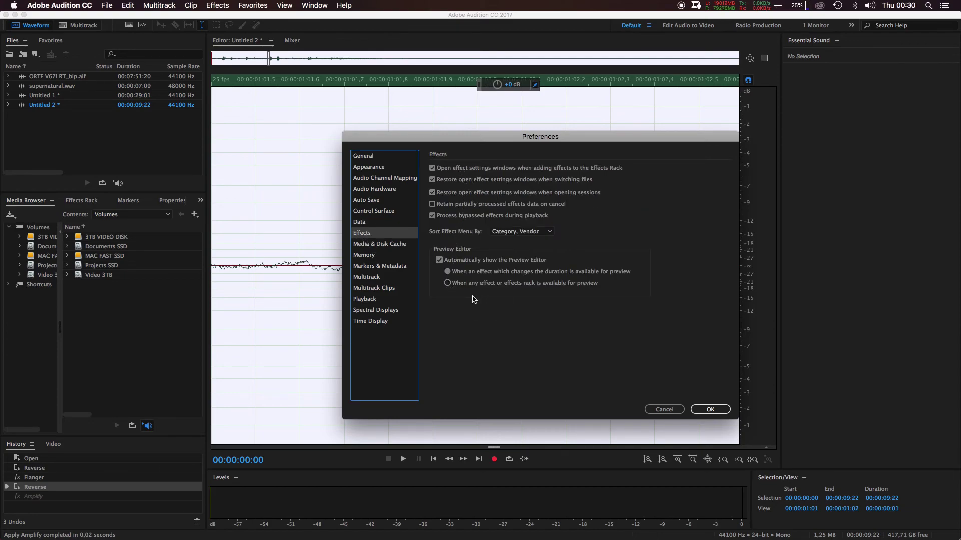
- Clean the shared media cache database in the Media & Disk Cache preferences
{"action": "left_click", "coordinate": [378, 246]}
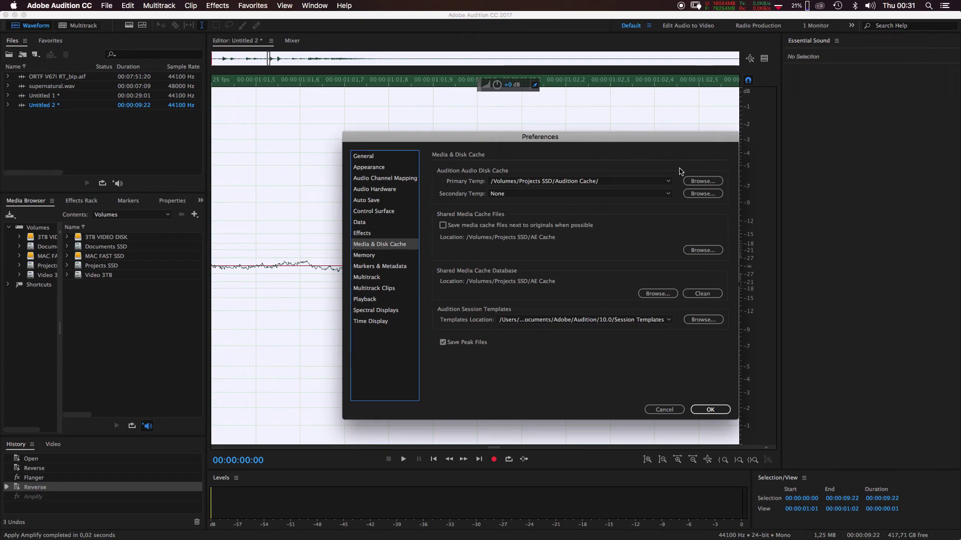
{"action": "left_click", "coordinate": [703, 294]}
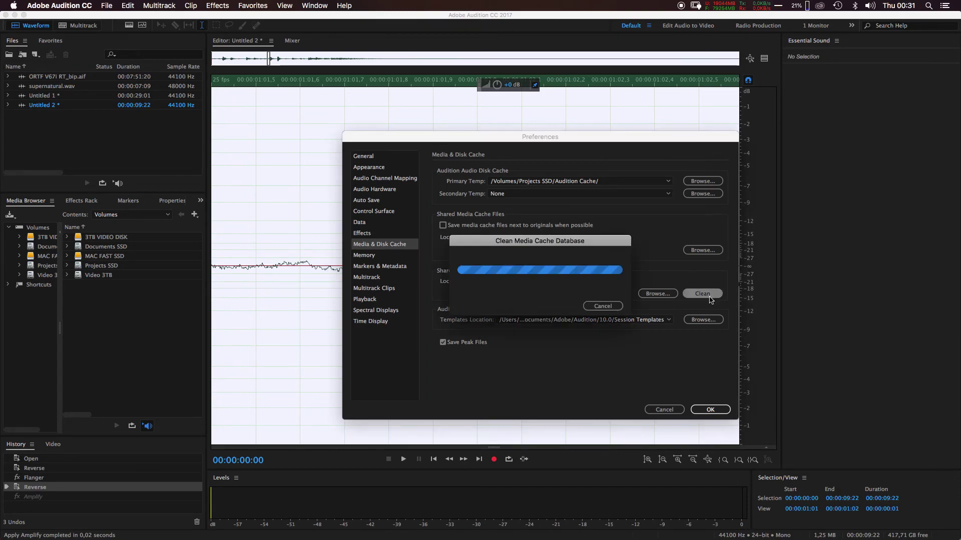
{"action": "left_click_drag", "start_coordinate": [566, 241], "coordinate": [245, 264]}
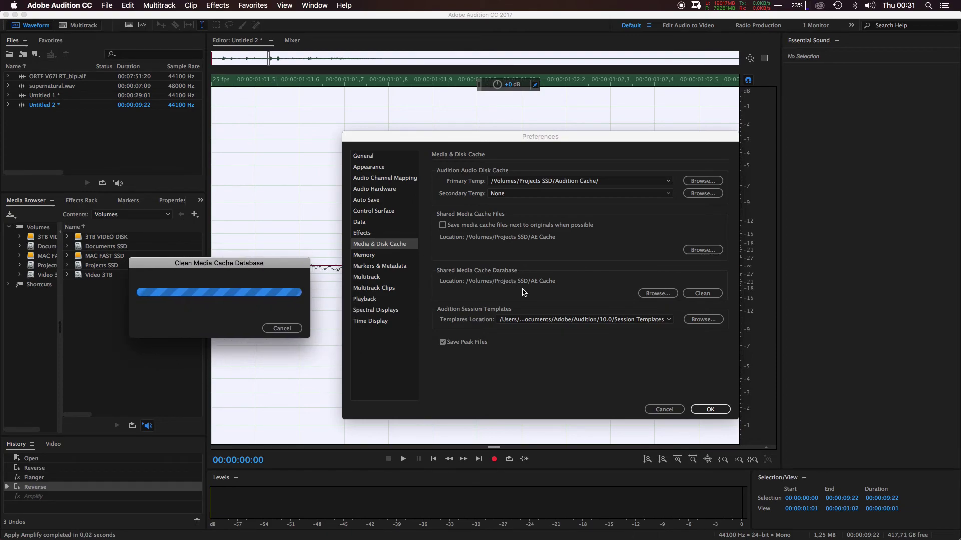
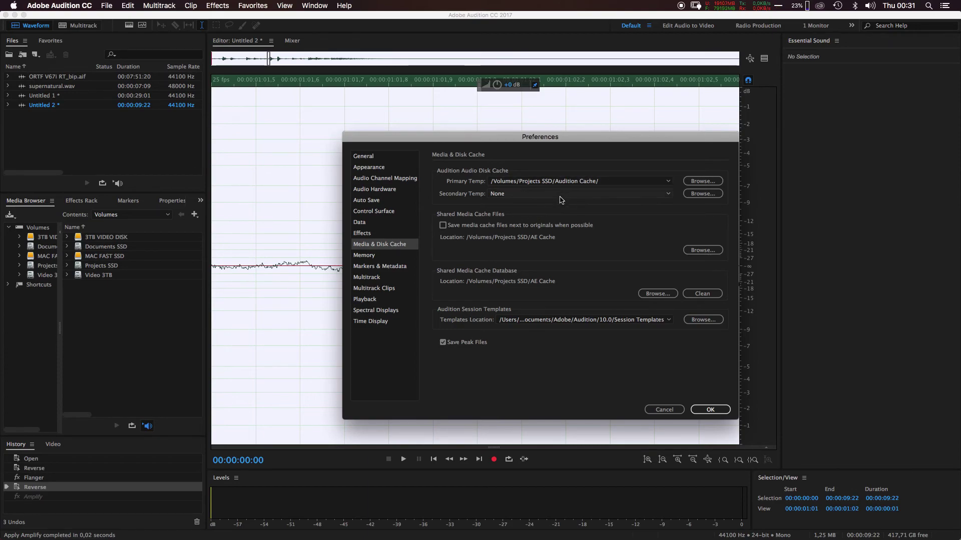
- Review the Memory, Markers & Metadata, Multitrack, Multitrack Clips, Playback and Spectral Displays preferences
{"action": "left_click", "coordinate": [377, 256]}
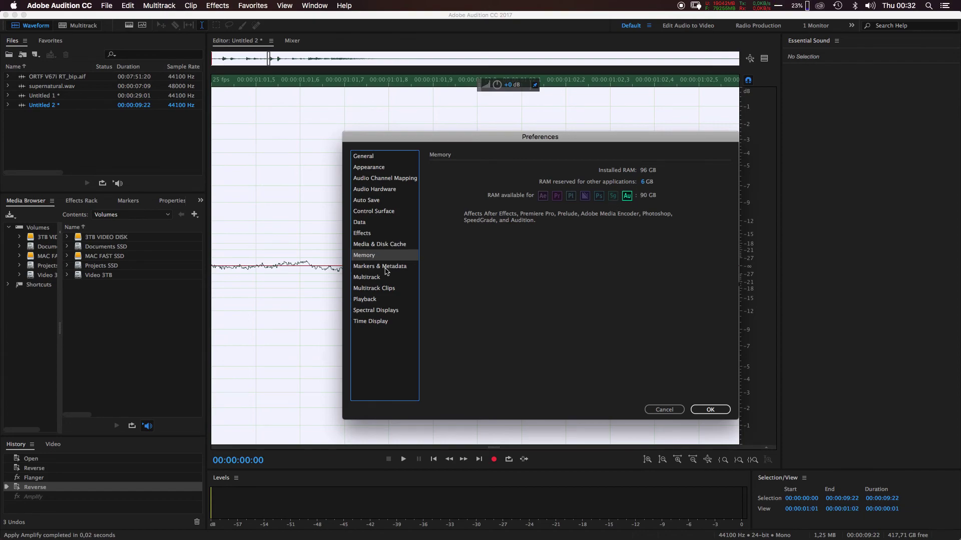
{"action": "left_click", "coordinate": [385, 269]}
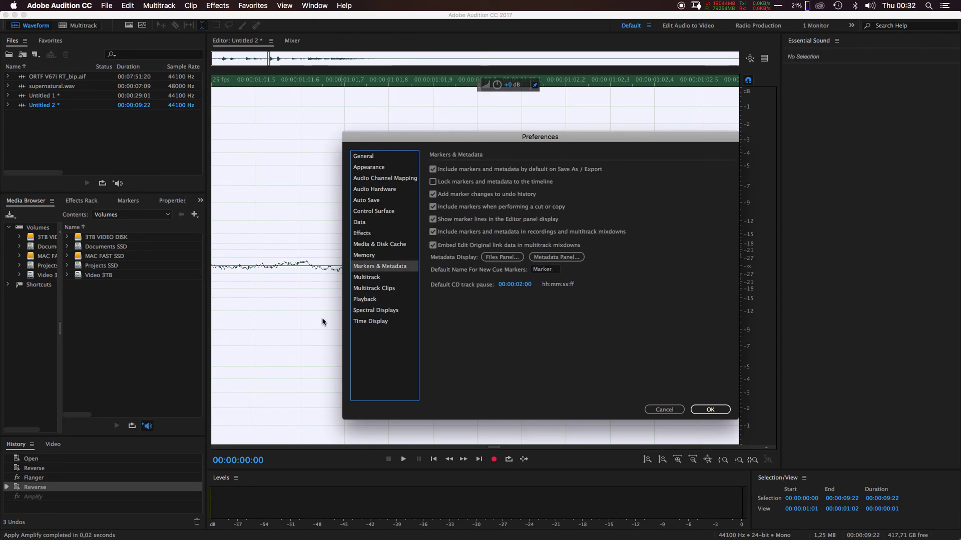
{"action": "left_click", "coordinate": [371, 278]}
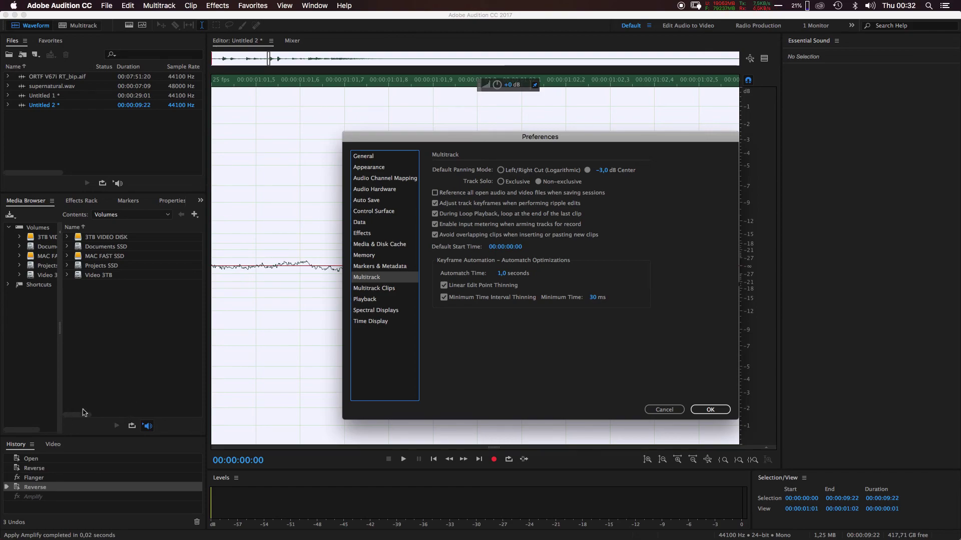
{"action": "left_click", "coordinate": [388, 287]}
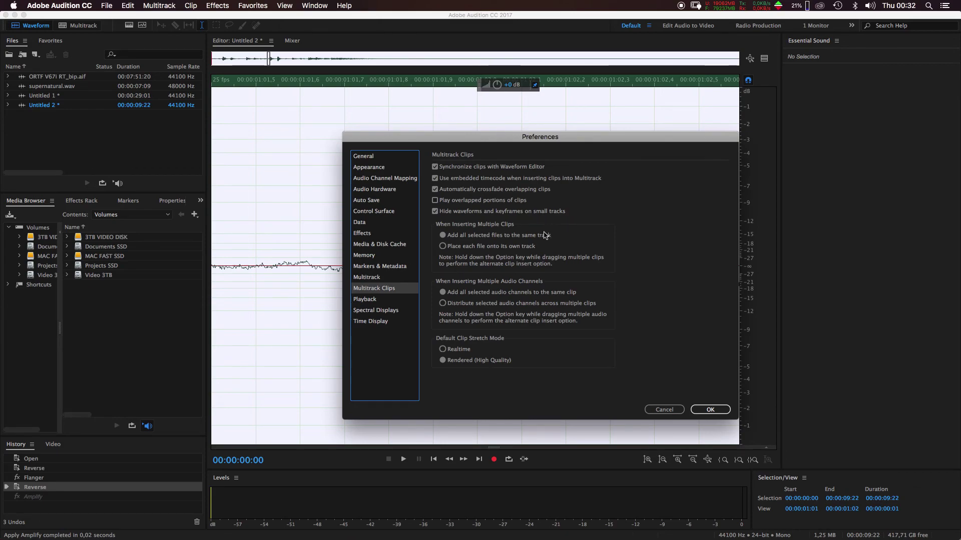
{"action": "left_click", "coordinate": [366, 280]}
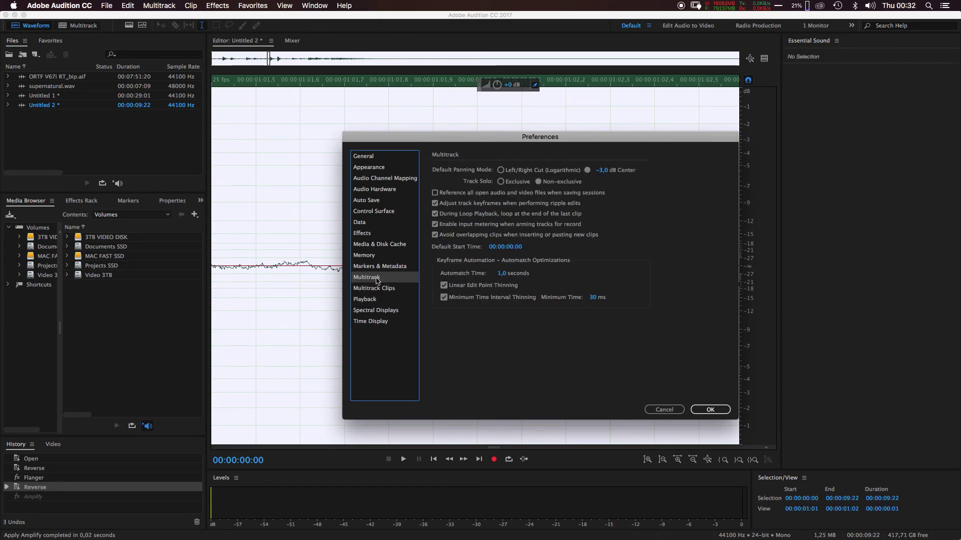
{"action": "left_click", "coordinate": [620, 172]}
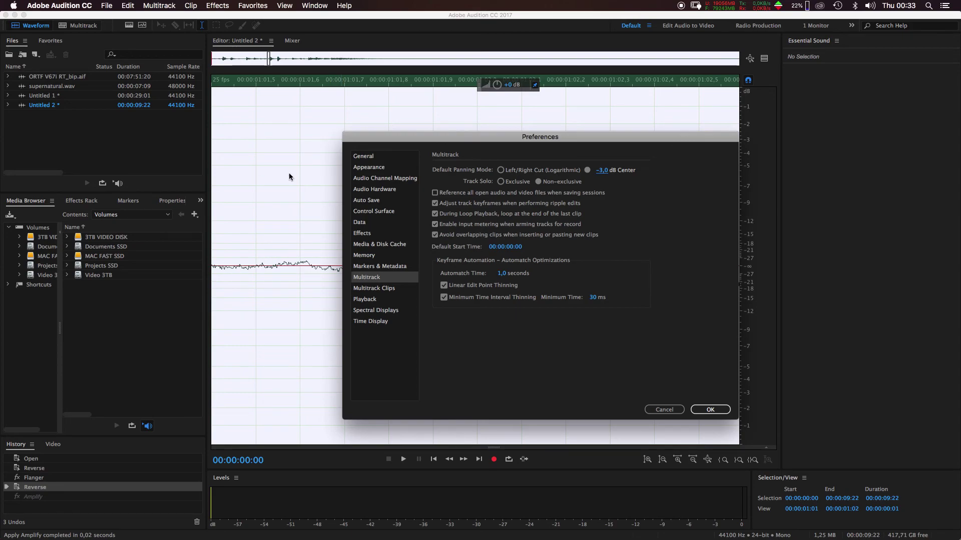
{"action": "left_click", "coordinate": [377, 290]}
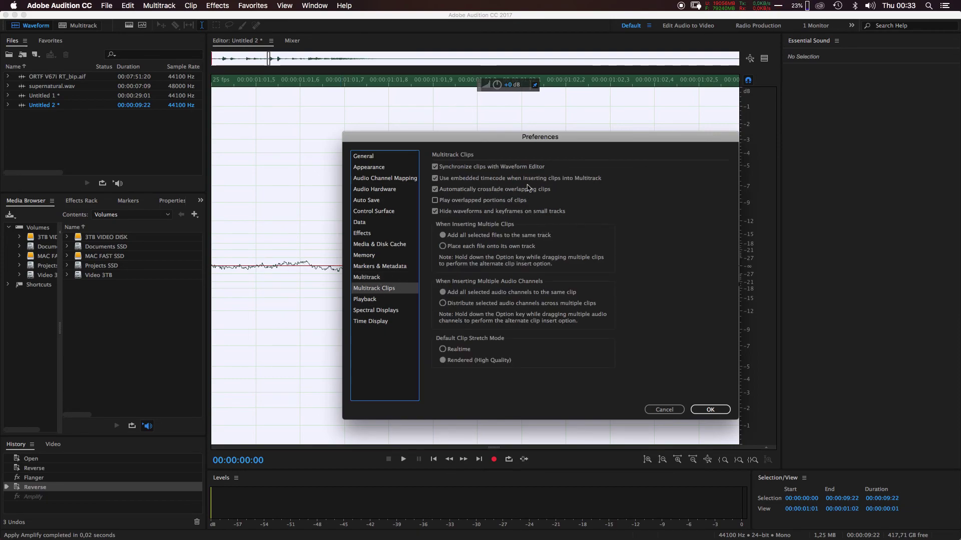
{"action": "left_click", "coordinate": [365, 301]}
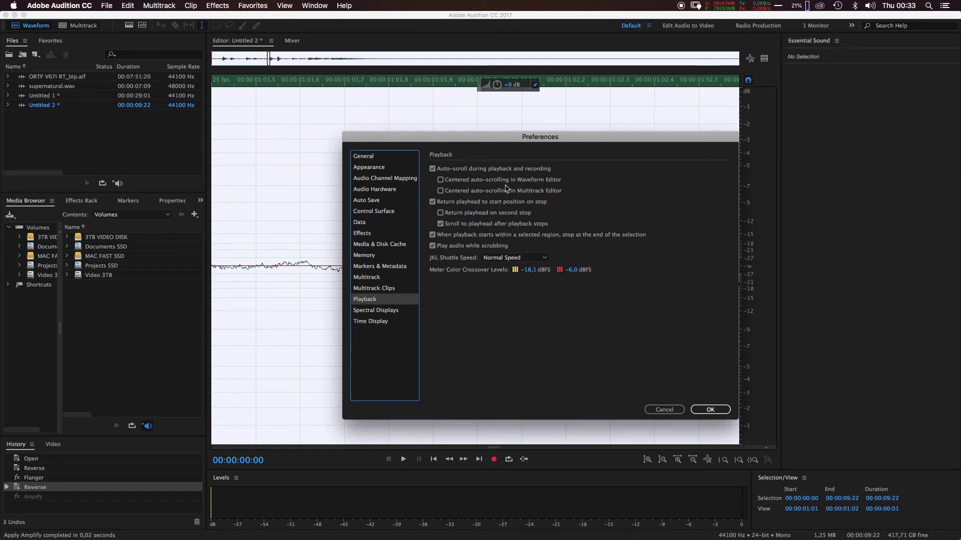
{"action": "left_click", "coordinate": [375, 310]}
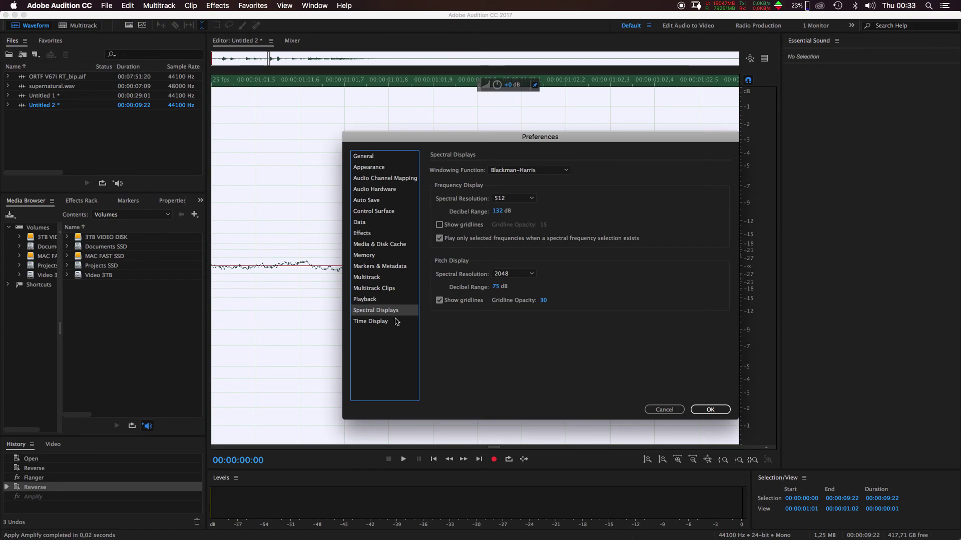
- Examine the available time formats in the Time Display preferences, keeping SMPTE 25 fps (EBU)
{"action": "left_click", "coordinate": [382, 324]}
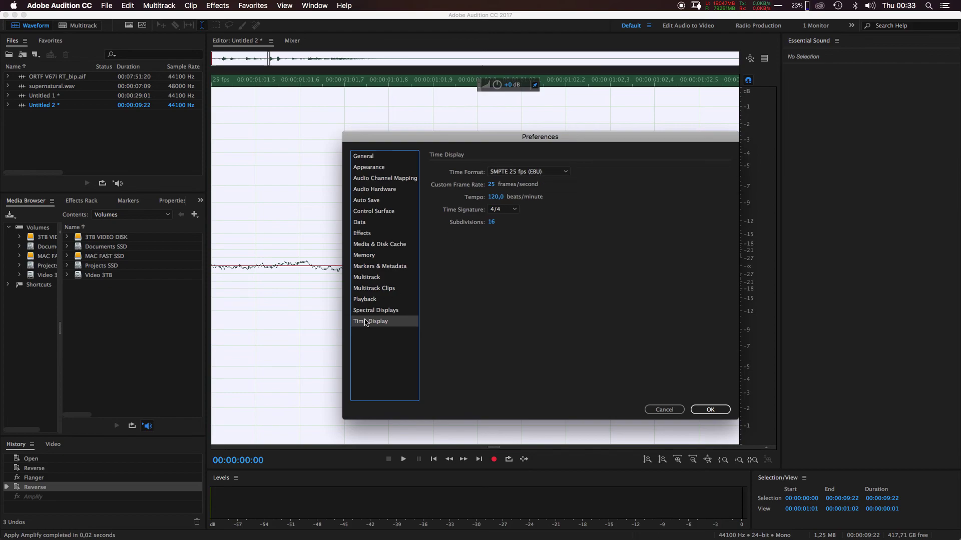
{"action": "left_click", "coordinate": [383, 312]}
{"action": "left_click", "coordinate": [389, 322]}
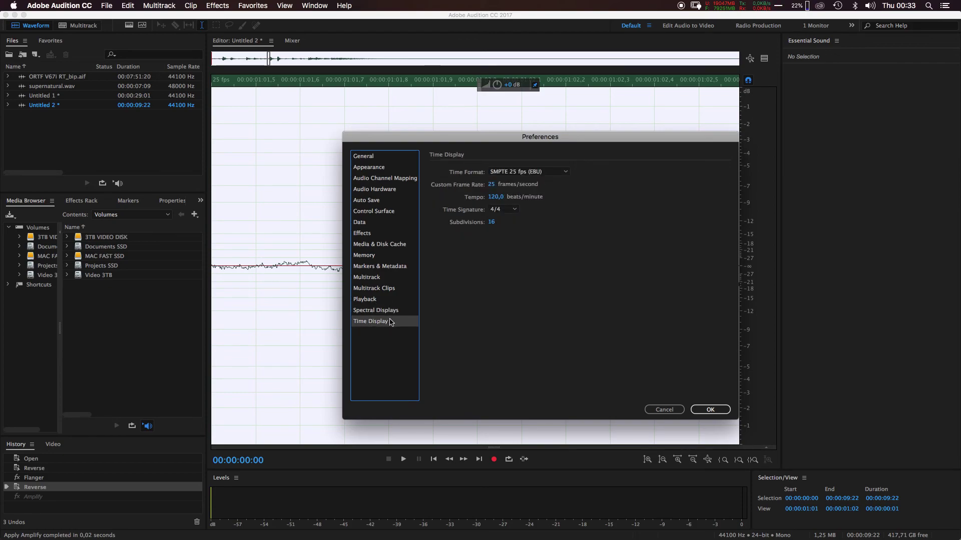
{"action": "left_click", "coordinate": [563, 172]}
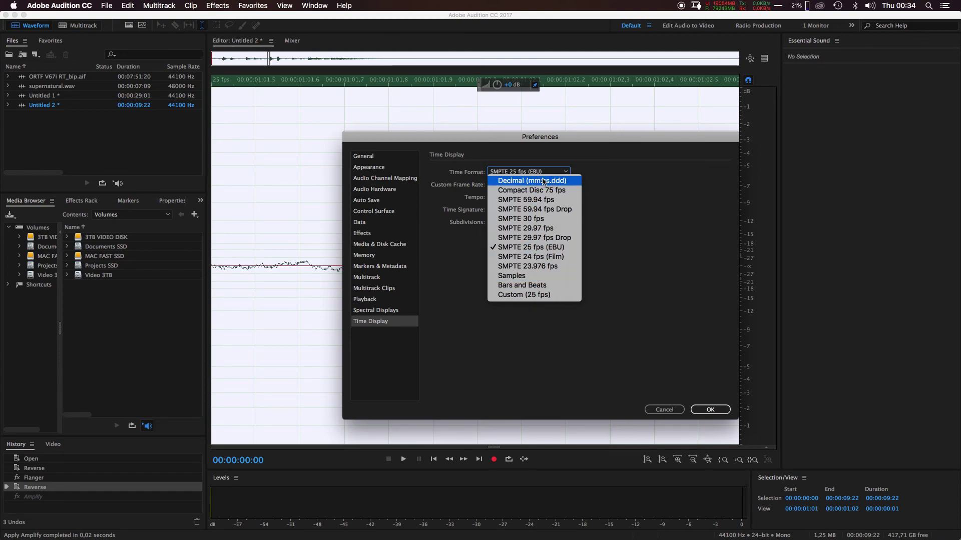
{"action": "left_click", "coordinate": [685, 359]}
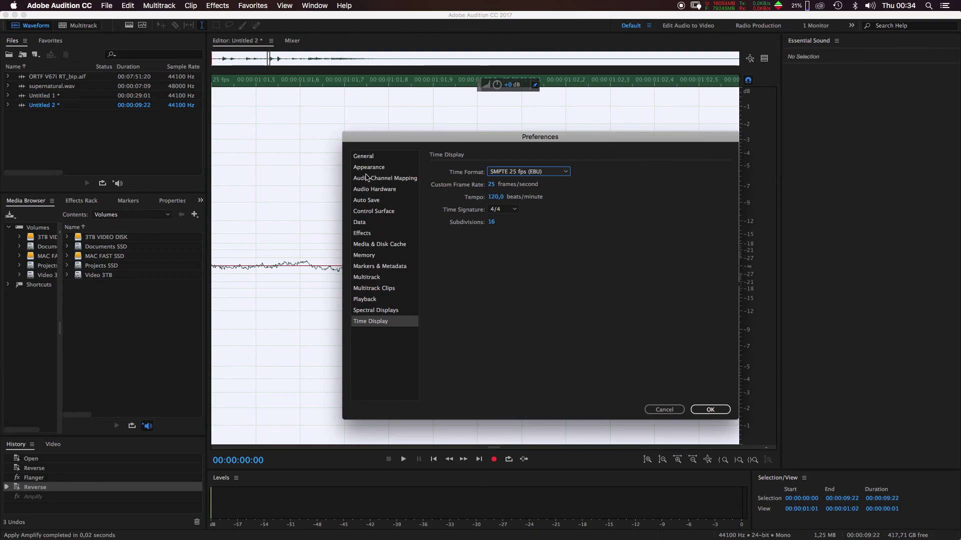
- Recheck the Appearance preferences and close the Preferences dialog without applying any changes
{"action": "left_click", "coordinate": [370, 156]}
{"action": "left_click", "coordinate": [383, 167]}
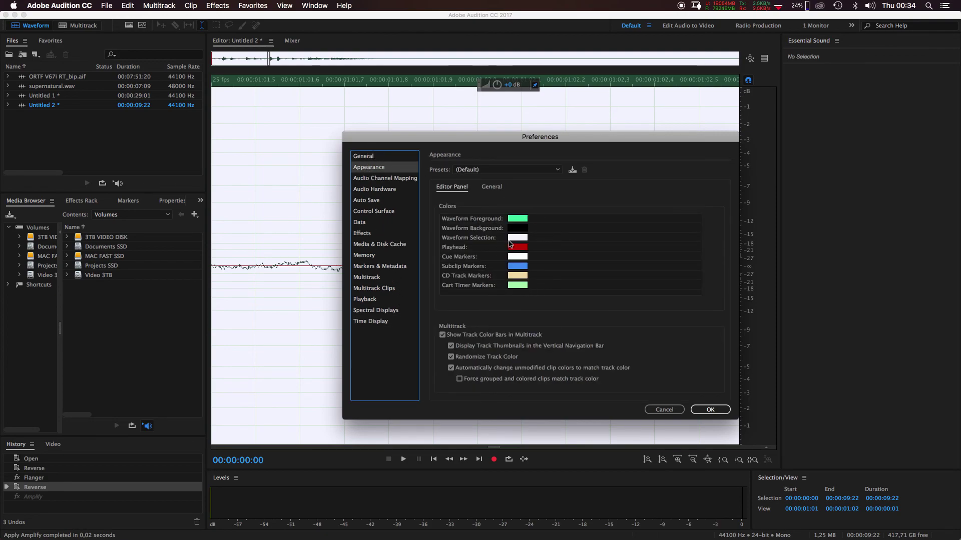
{"action": "left_click", "coordinate": [661, 410]}
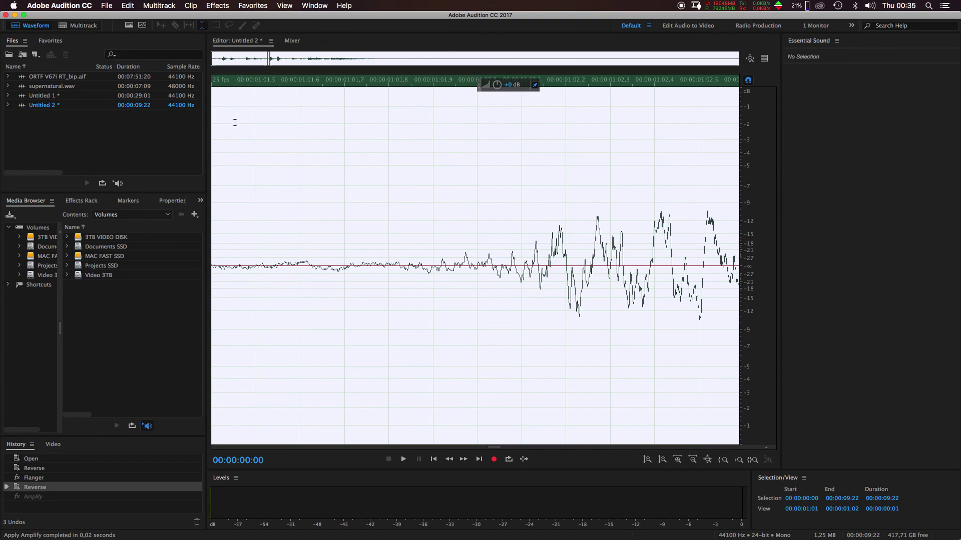
- Select the first nine seconds of the clip and listen to the selection, stopping before it ends
{"action": "left_click", "coordinate": [274, 249]}
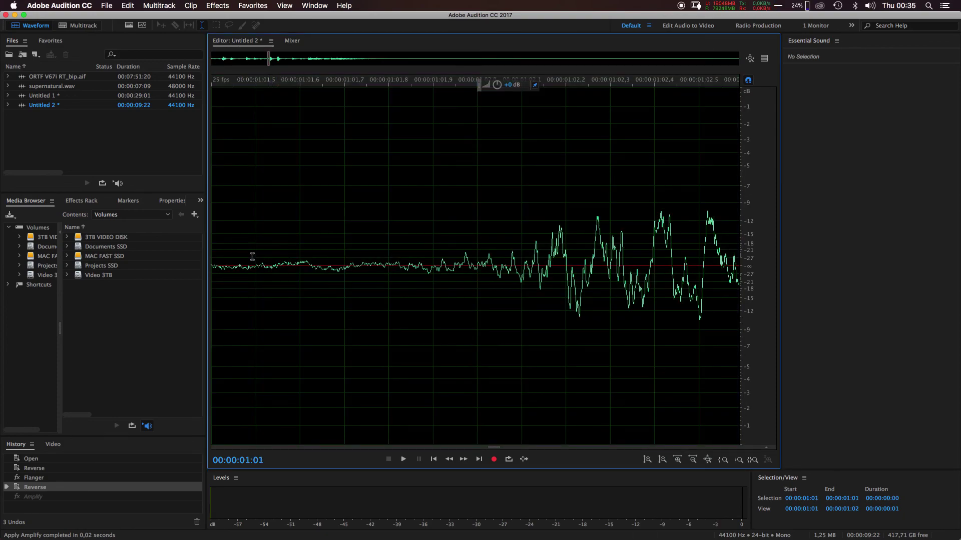
{"action": "mouse_move", "coordinate": [2, 181]}
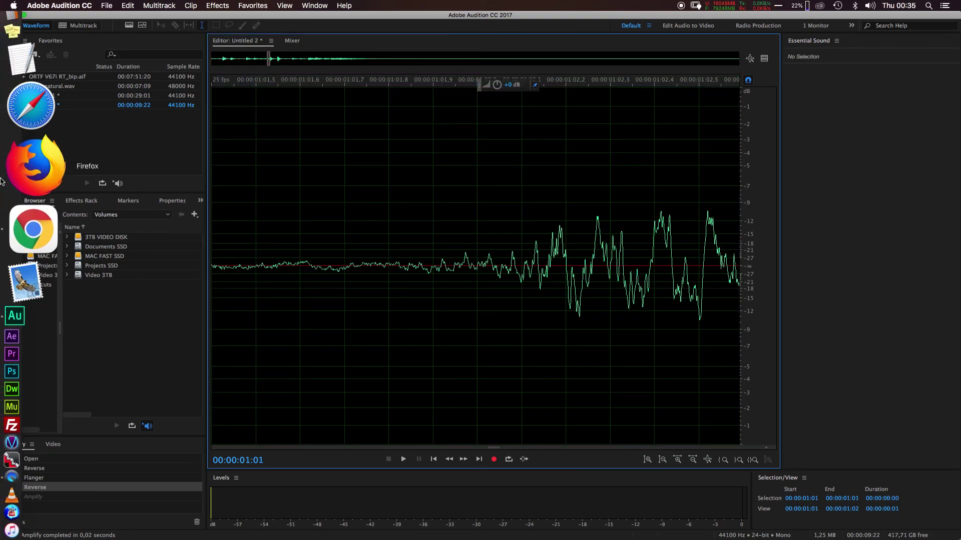
{"action": "key", "text": "minus"}
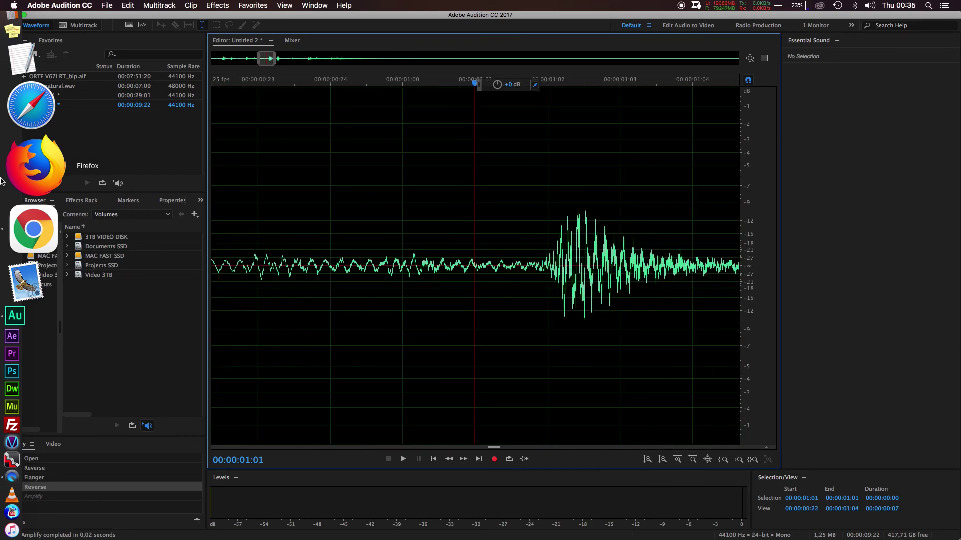
{"action": "key", "text": "minus"}
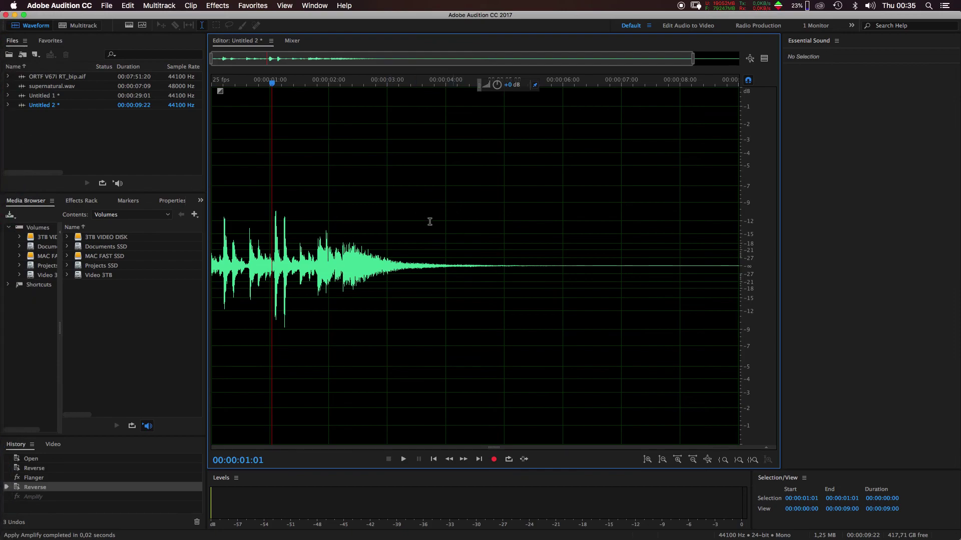
{"action": "double_click", "coordinate": [336, 270]}
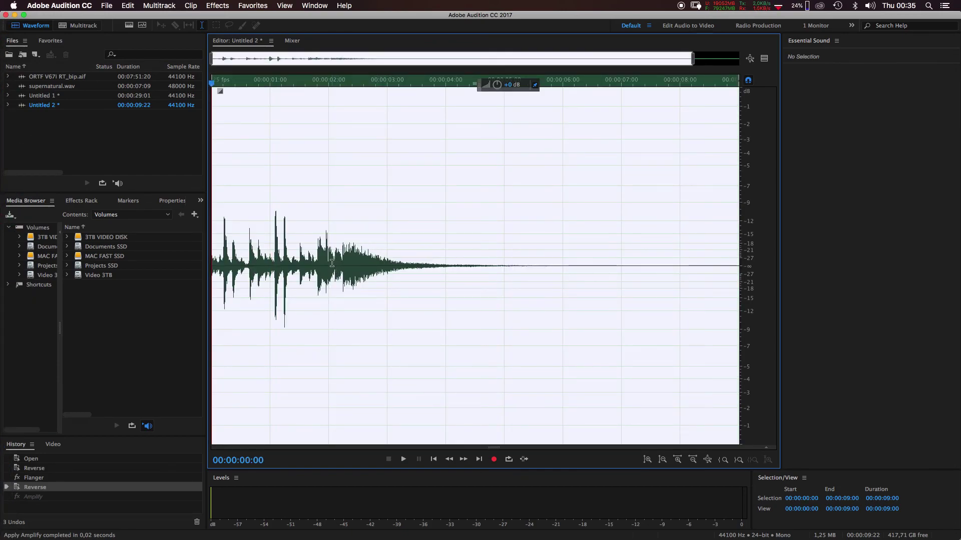
{"action": "key", "text": "space"}
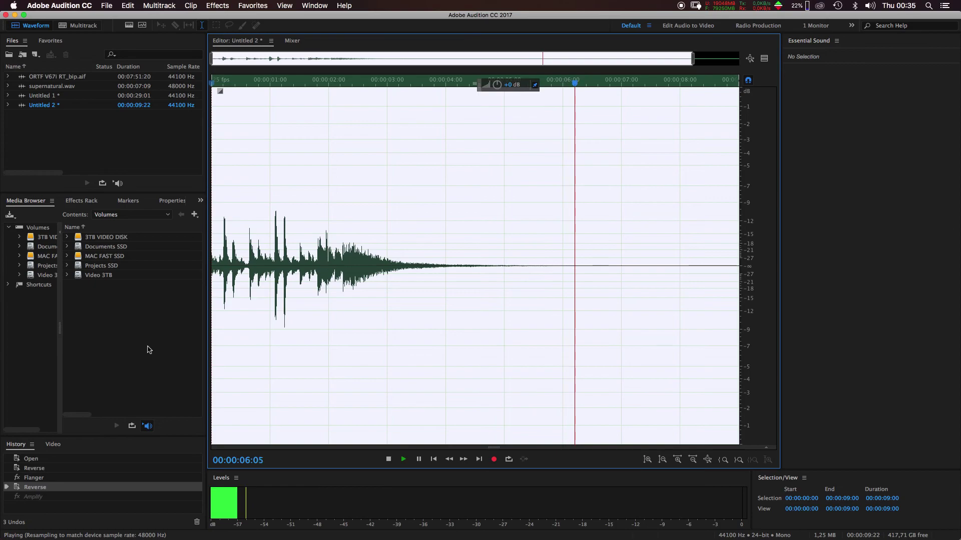
{"action": "key", "text": "space"}
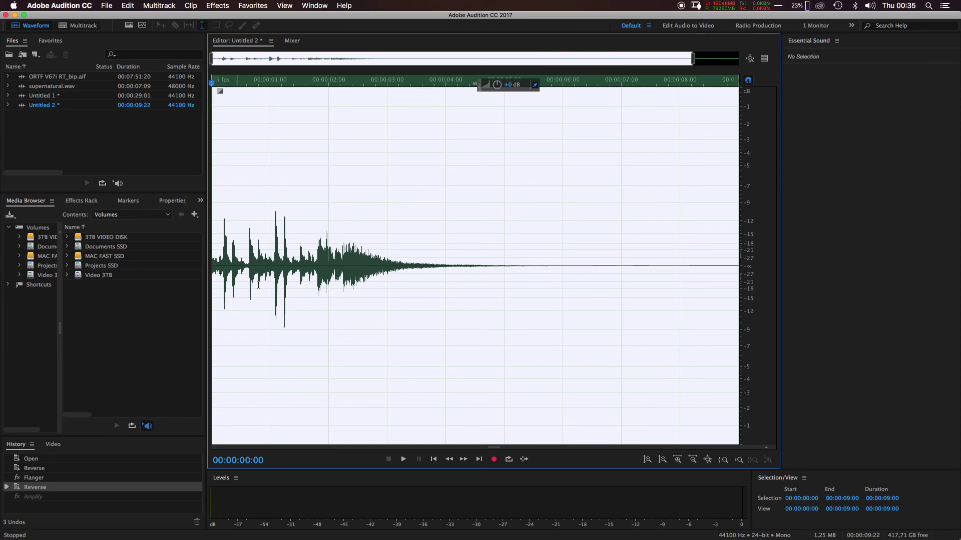
- Place the playhead at several peaks and gaps in the loud opening part of the waveform, ending at 00:00:01:19
{"action": "left_click", "coordinate": [323, 270]}
{"action": "left_click", "coordinate": [310, 271]}
{"action": "left_click", "coordinate": [319, 271]}
{"action": "left_click", "coordinate": [315, 269]}
{"action": "left_click", "coordinate": [342, 265]}
{"action": "left_click", "coordinate": [340, 266]}
{"action": "left_click", "coordinate": [314, 268]}
{"action": "left_click", "coordinate": [275, 275]}
{"action": "left_click", "coordinate": [314, 270]}
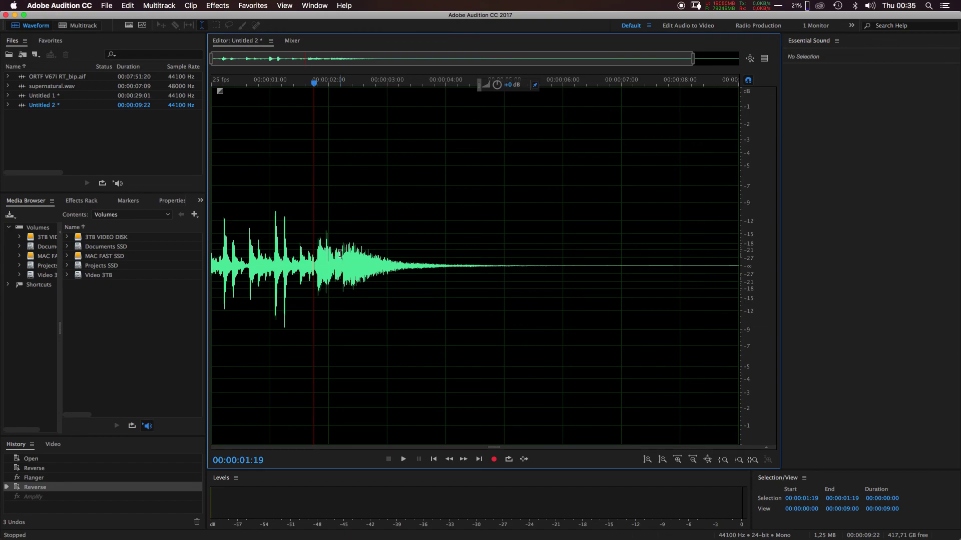
- Listen to the visible waveform twice from its start, clearing the selection by placing the playhead at 00:00:03:23
{"action": "double_click", "coordinate": [275, 274]}
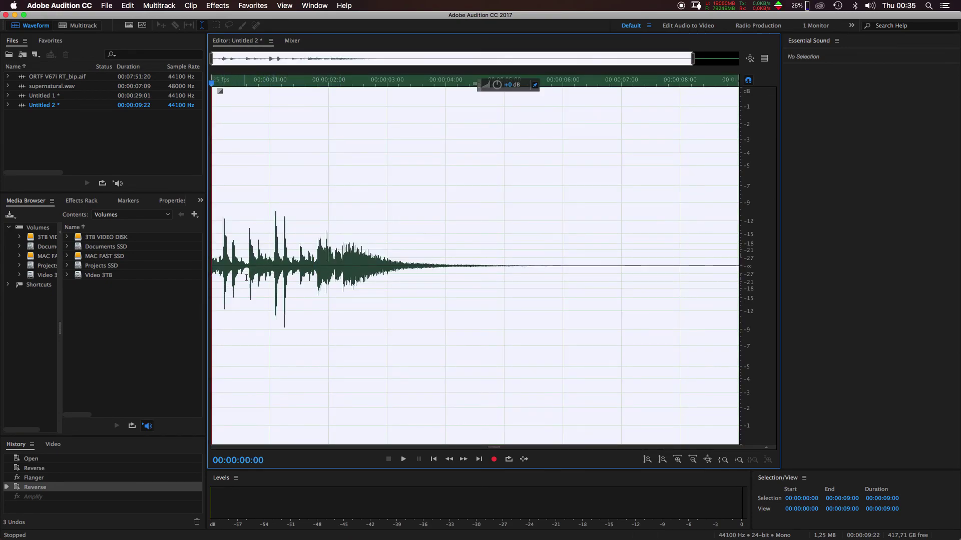
{"action": "key", "text": "space"}
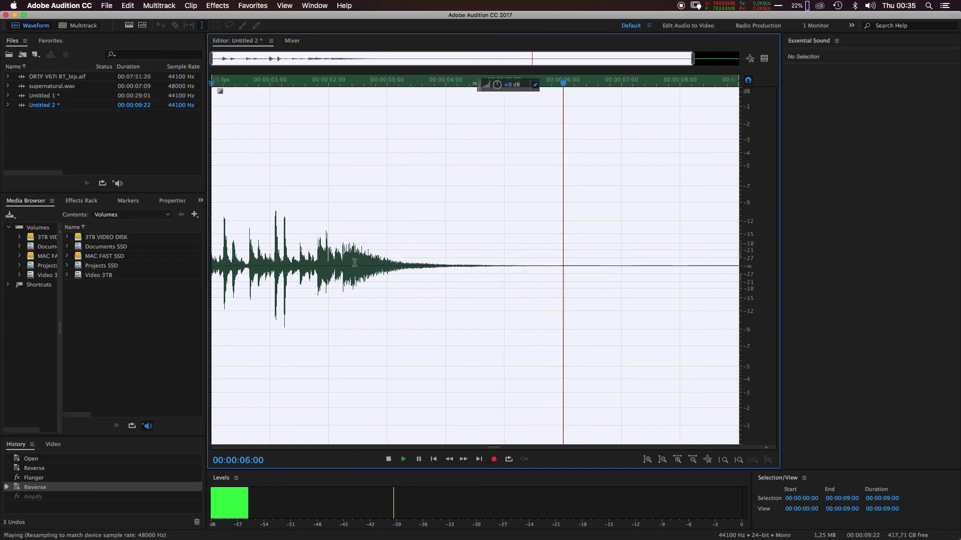
{"action": "key", "text": "space"}
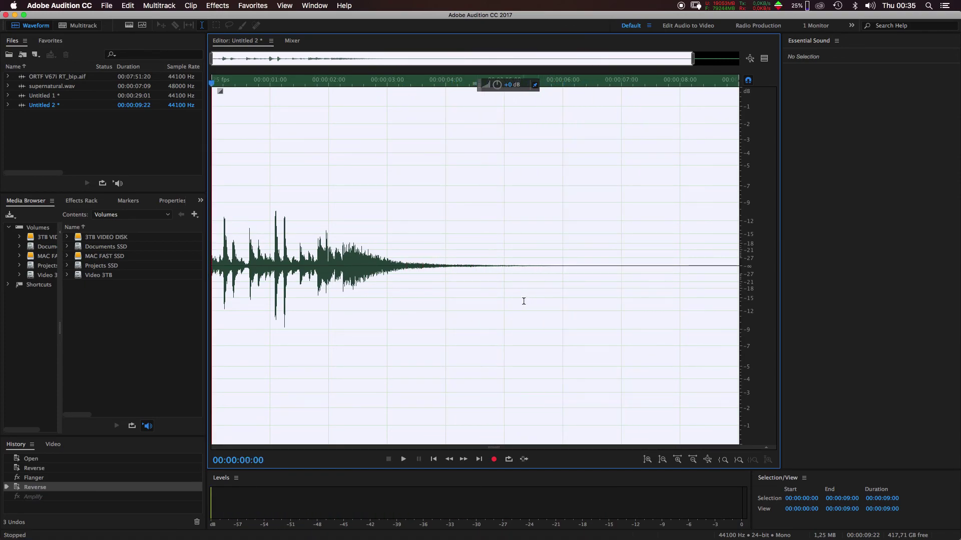
{"action": "left_click", "coordinate": [485, 272]}
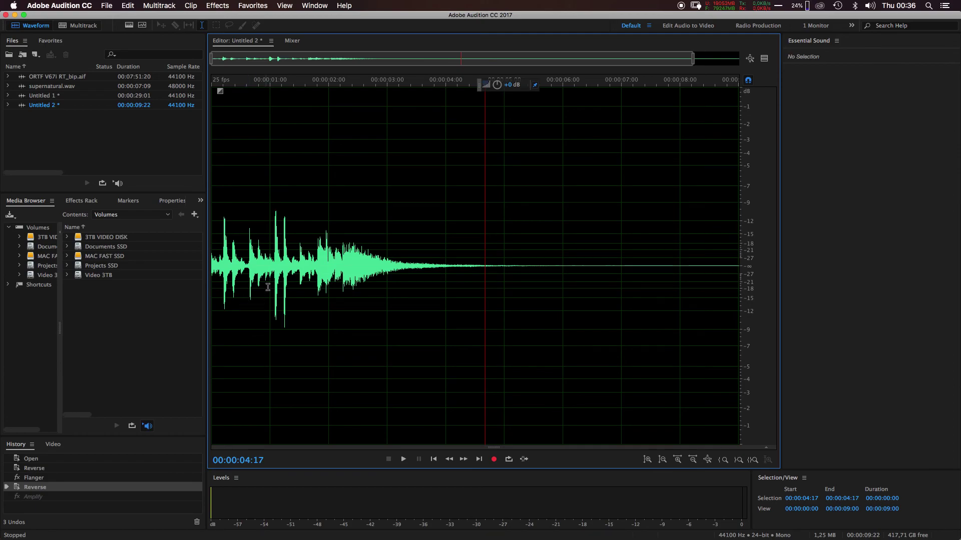
{"action": "double_click", "coordinate": [375, 285]}
{"action": "key", "text": "space"}
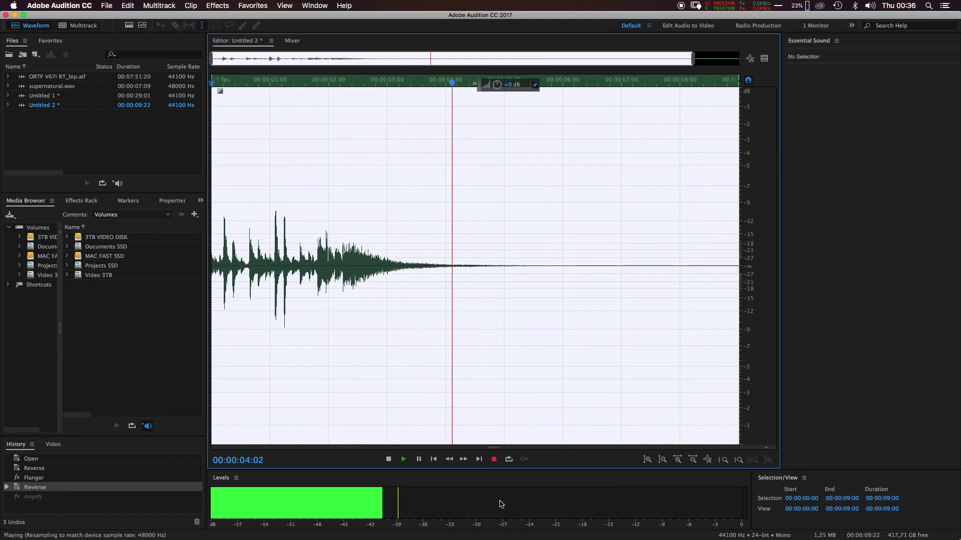
{"action": "key", "text": "space"}
{"action": "left_click", "coordinate": [440, 289]}
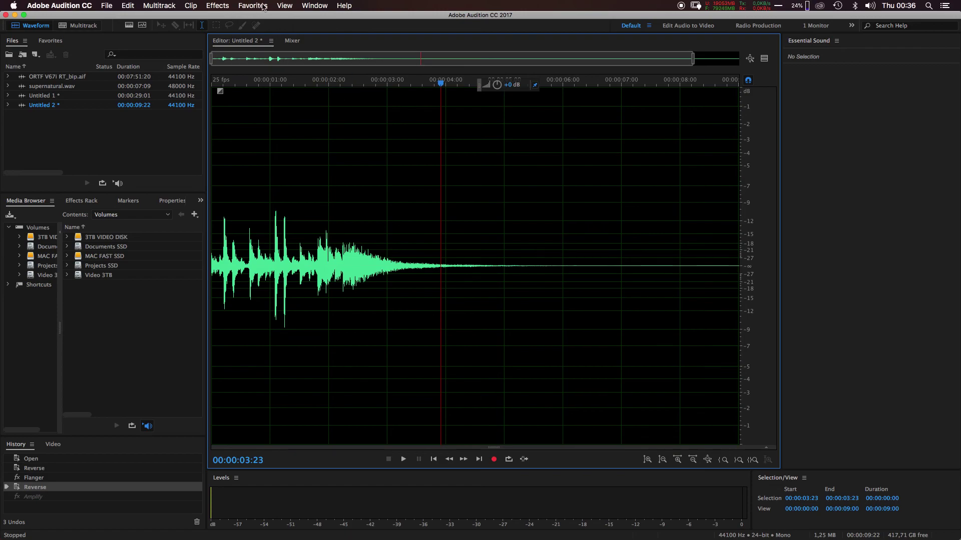
- Show the Spectral Frequency Display below the waveform and enlarge it
{"action": "left_click", "coordinate": [281, 6]}
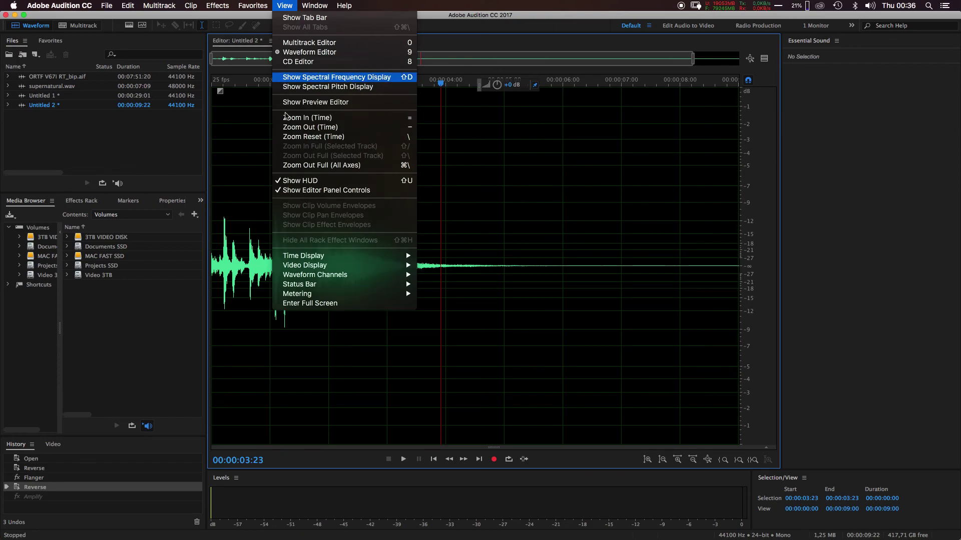
{"action": "left_click", "coordinate": [396, 80]}
{"action": "left_click_drag", "start_coordinate": [497, 365], "coordinate": [497, 297]}
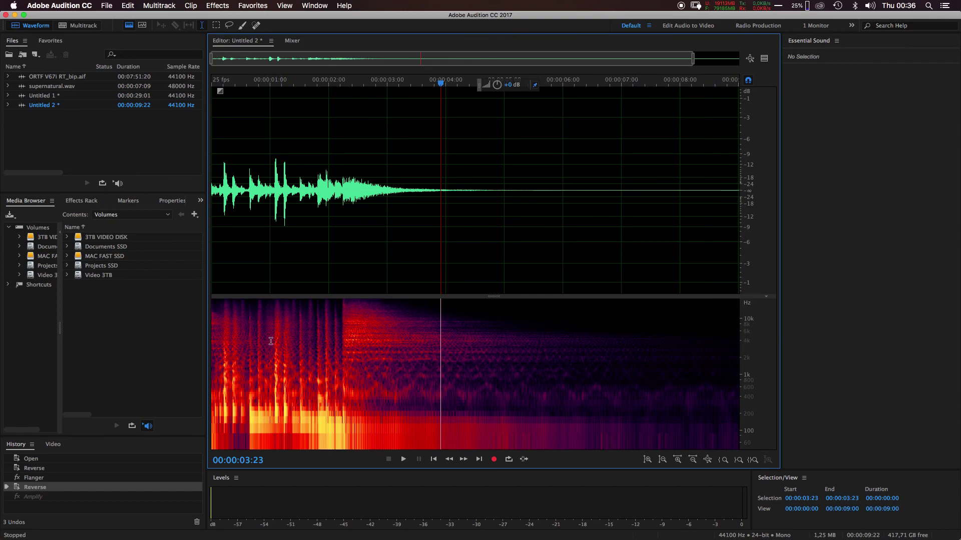
- Select and play the visible audio with the spectral display showing, stopping with the playhead at 00:00:03:13
{"action": "double_click", "coordinate": [294, 250]}
{"action": "key", "text": "space"}
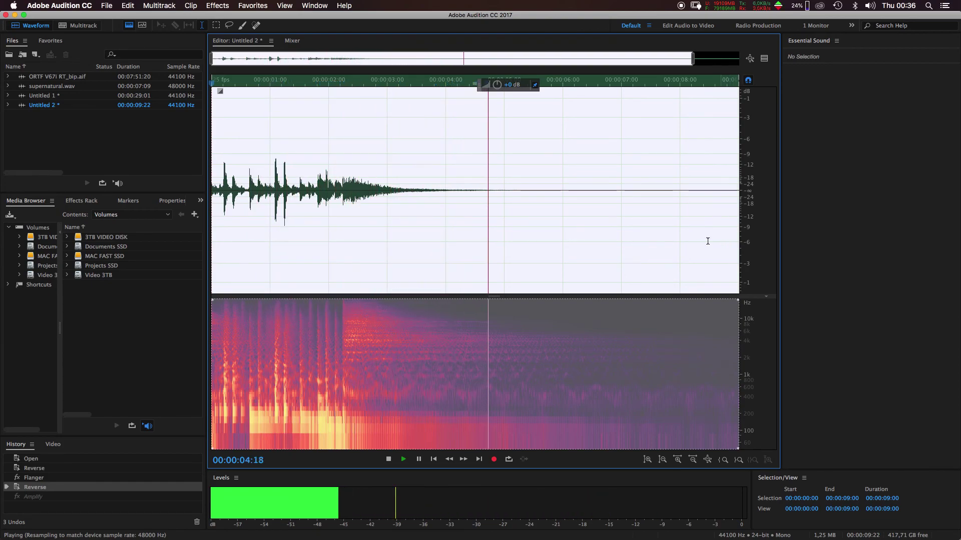
{"action": "left_click", "coordinate": [417, 197]}
{"action": "key", "text": "space"}
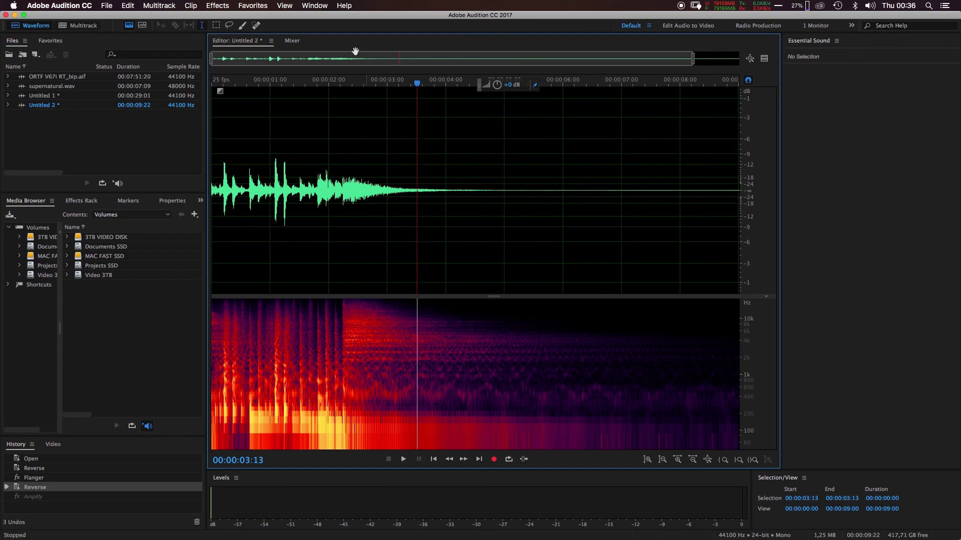
- Apply the Telephone Voice favorite to the whole clip
{"action": "left_click", "coordinate": [279, 6]}
{"action": "mouse_move", "coordinate": [246, 7]}
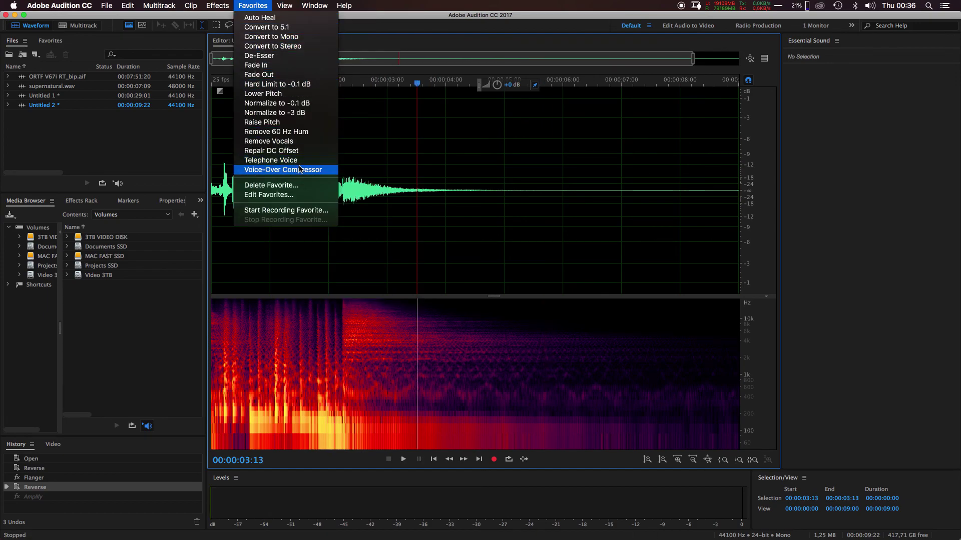
{"action": "left_click", "coordinate": [271, 160]}
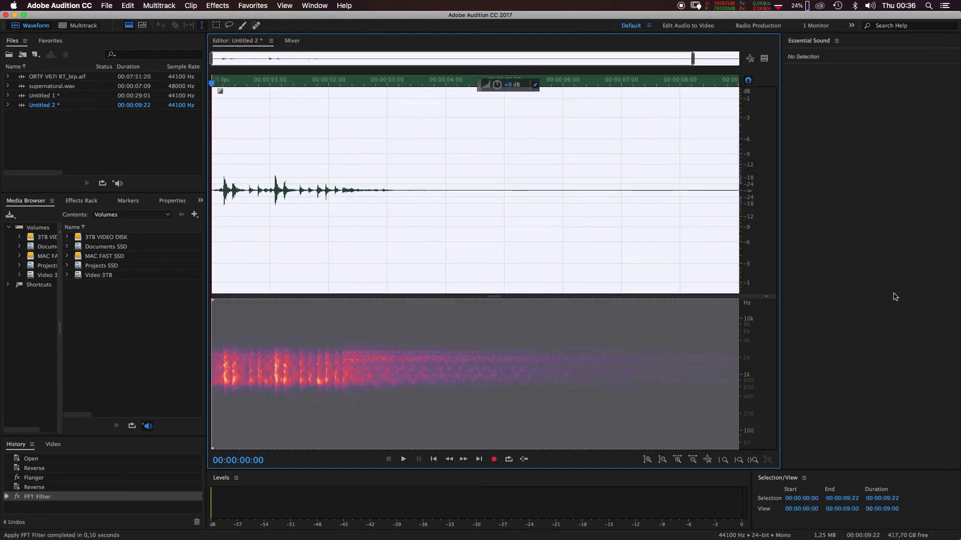
- Listen to the clip with the Telephone Voice effect and turn on loop playback
{"action": "key", "text": "space"}
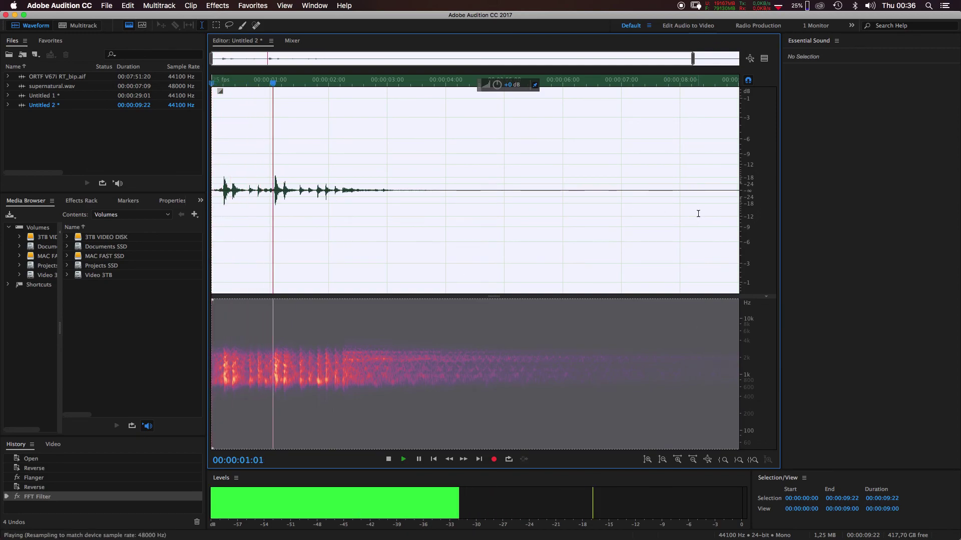
{"action": "key", "text": "space"}
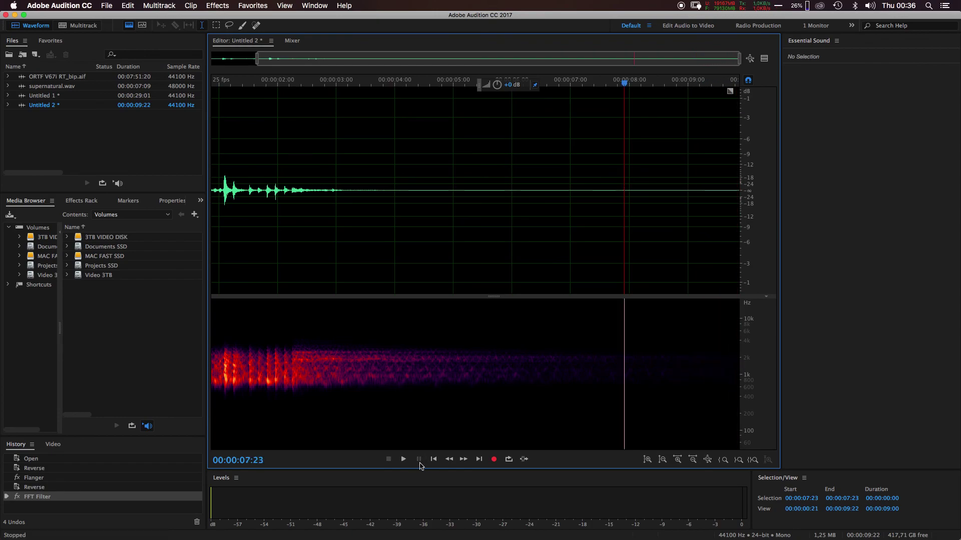
{"action": "left_click", "coordinate": [508, 460]}
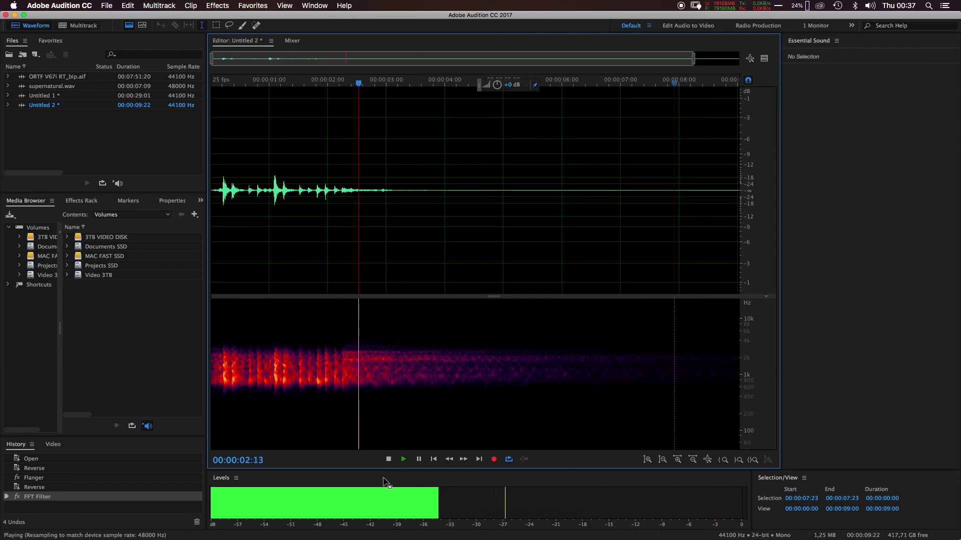
{"action": "key", "text": "space"}
- Undo the Telephone Voice effect and listen to the restored clip, placing the playhead at 00:00:01:17
{"action": "key", "text": "super+z"}
{"action": "key", "text": "space"}
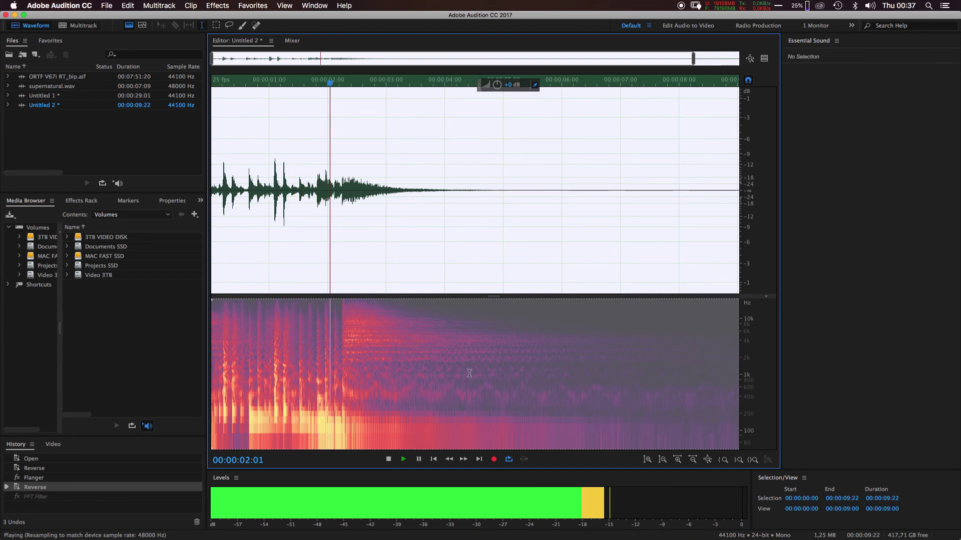
{"action": "left_click", "coordinate": [353, 273]}
{"action": "key", "text": "space"}
{"action": "left_click", "coordinate": [309, 283]}
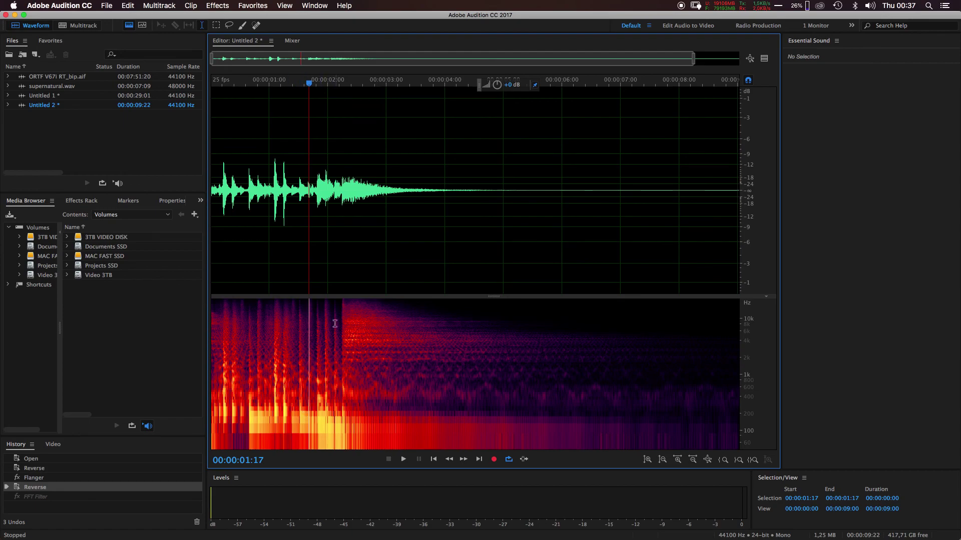
- Clear the short waveform selection and play the clip from 00:00:01:00
{"action": "left_click_drag", "start_coordinate": [267, 197], "coordinate": [317, 189]}
{"action": "left_click", "coordinate": [287, 203]}
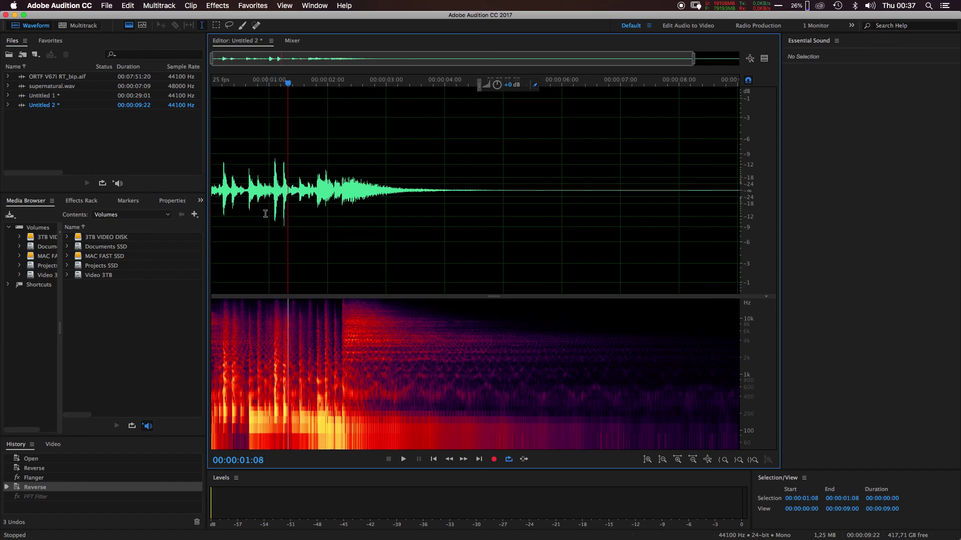
{"action": "left_click", "coordinate": [269, 215]}
{"action": "key", "text": "space"}
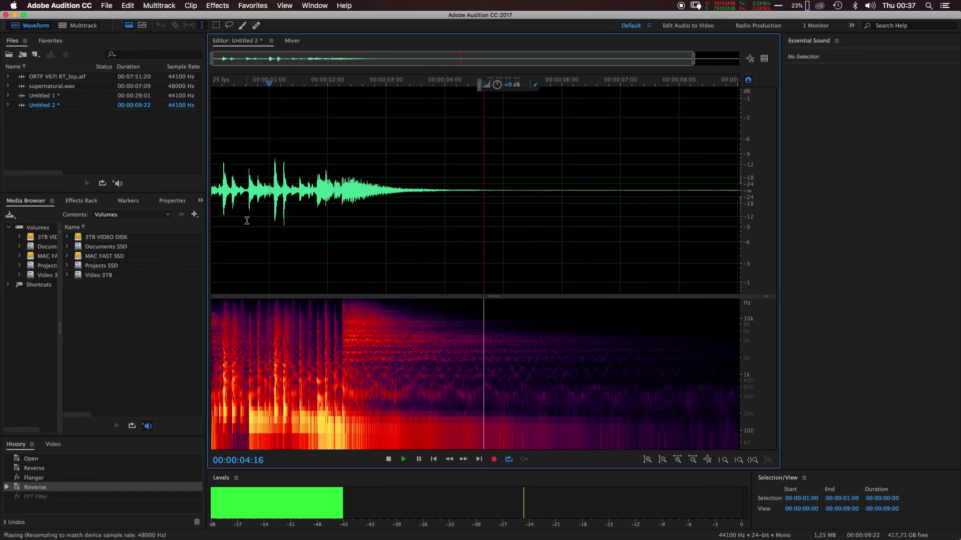
{"action": "key", "text": "space"}
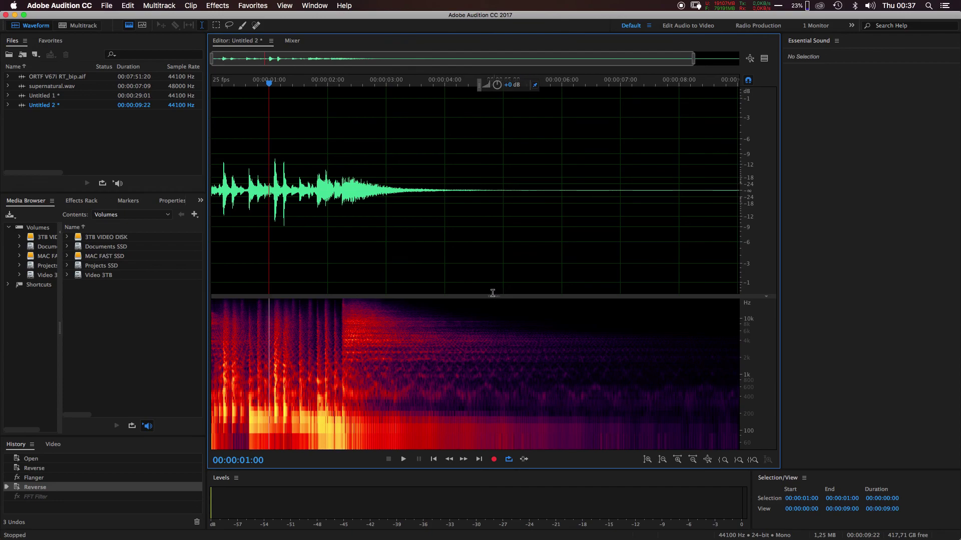
- Lasso the loud hit from 00:00:01:00 to 00:00:01:04 in the spectral display and lower its volume
{"action": "left_click", "coordinate": [230, 25]}
{"action": "key", "text": "space"}
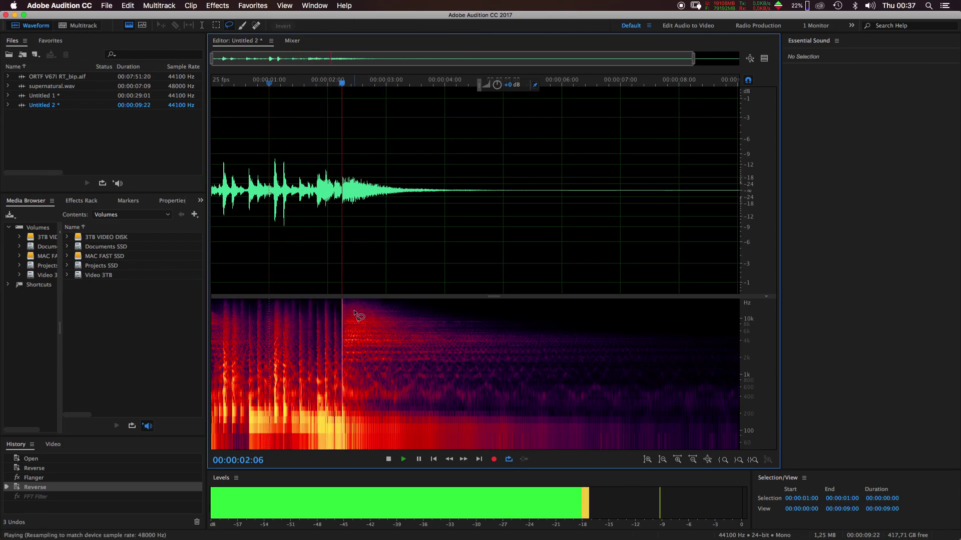
{"action": "key", "text": "space"}
{"action": "key", "text": "space"}
{"action": "key", "text": "space"}
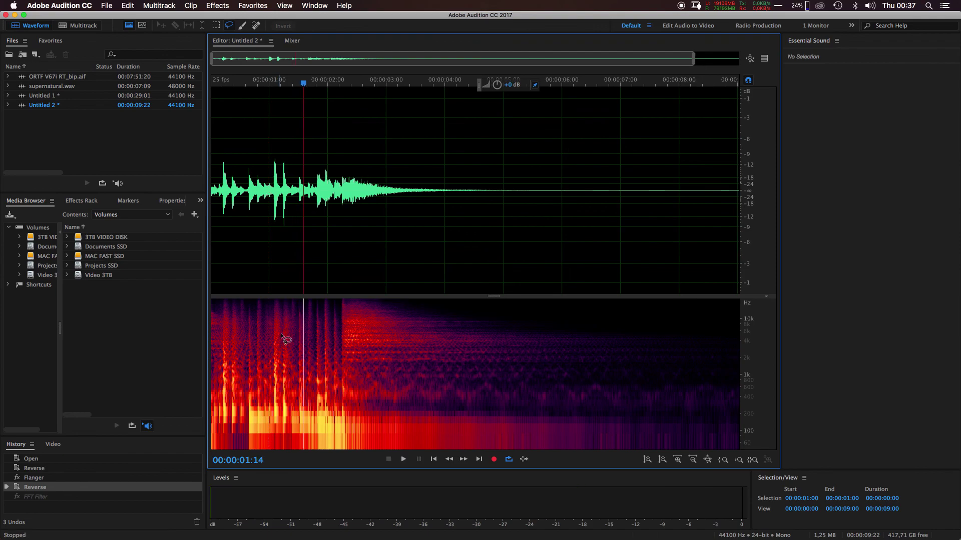
{"action": "mouse_move", "coordinate": [274, 303]}
{"action": "left_mouse_down"}
{"action": "mouse_move", "coordinate": [277, 425]}
{"action": "mouse_move", "coordinate": [274, 300]}
{"action": "left_mouse_up"}
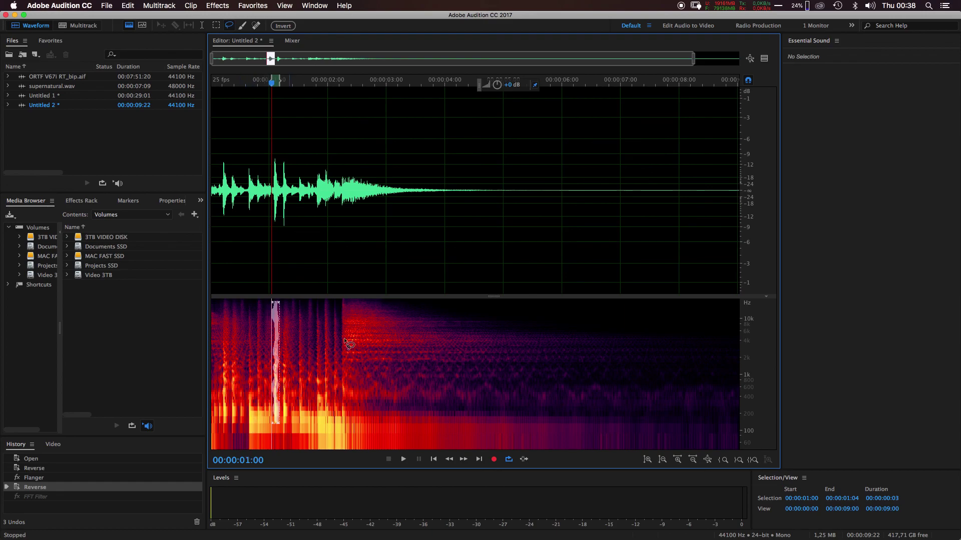
{"action": "left_click_drag", "start_coordinate": [506, 85], "coordinate": [497, 118]}
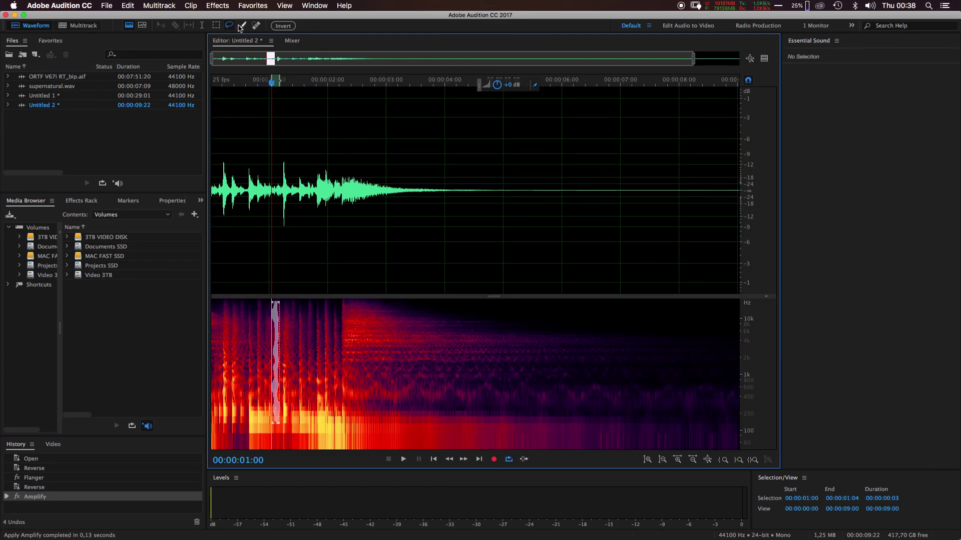
- Listen to the visible audio with the Time Selection tool active, and undo the volume change on the lassoed hit
{"action": "left_click", "coordinate": [201, 25]}
{"action": "key", "text": "super+a"}
{"action": "key", "text": "space"}
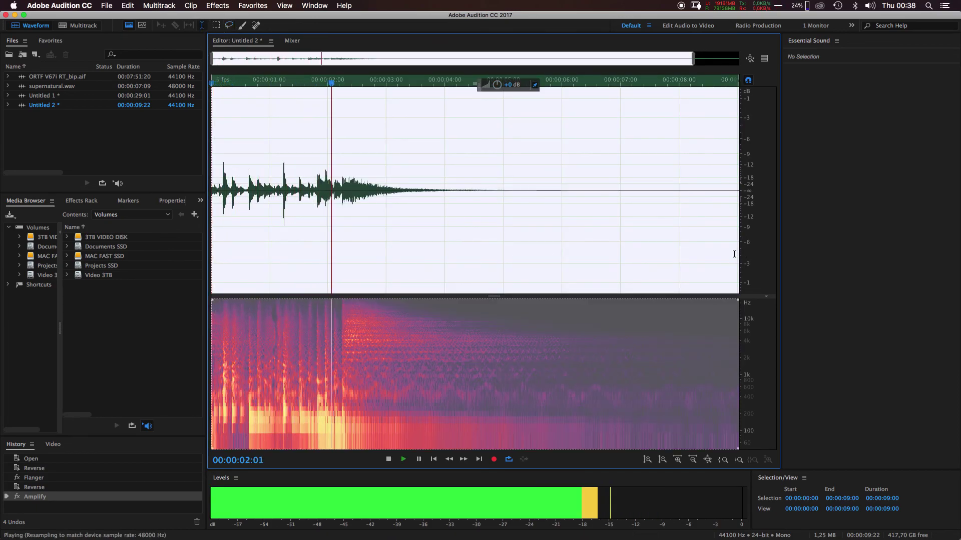
{"action": "key", "text": "space"}
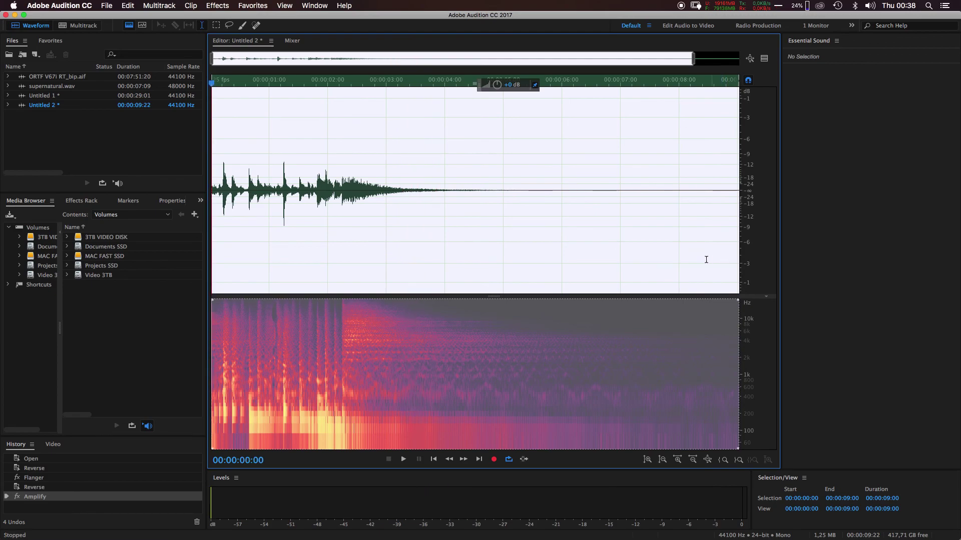
{"action": "left_click", "coordinate": [363, 210]}
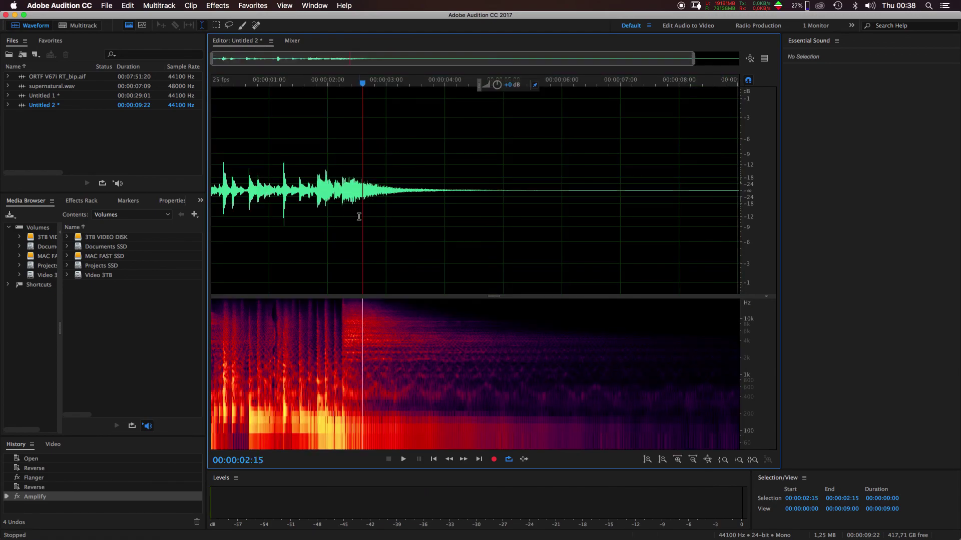
{"action": "key", "text": "super+z"}
{"action": "left_click", "coordinate": [422, 234]}
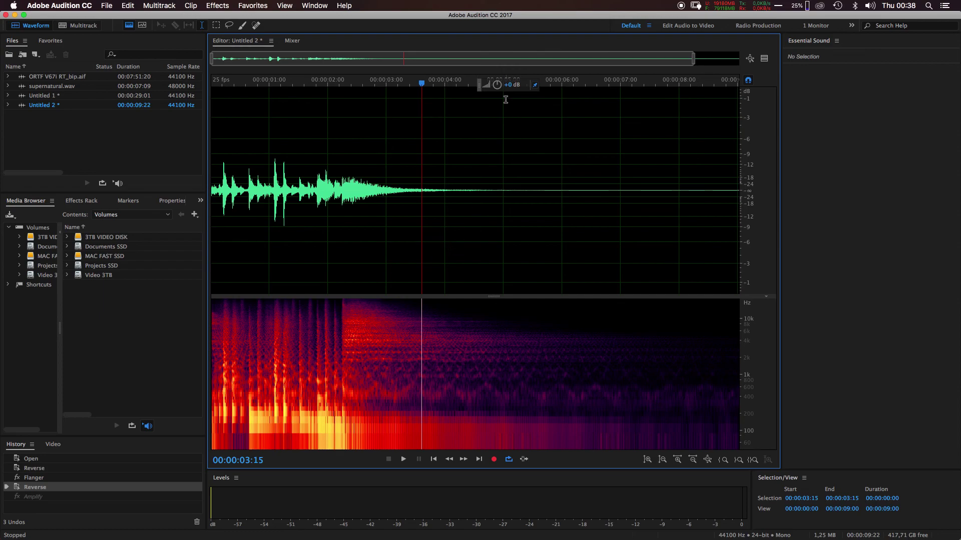
- Lower the whole clip's volume slightly and play it from 00:00:01:22
{"action": "left_click_drag", "start_coordinate": [517, 89], "coordinate": [510, 92]}
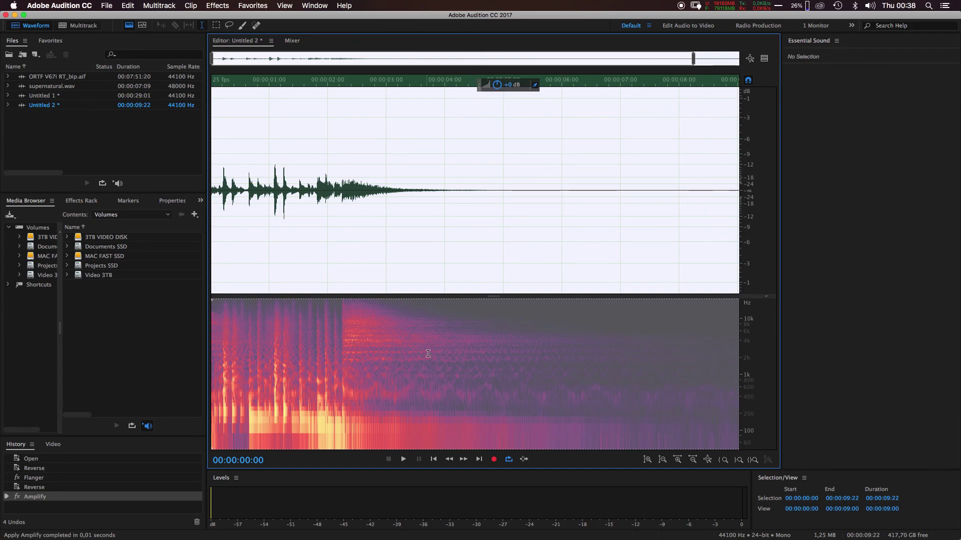
{"action": "left_click", "coordinate": [320, 256]}
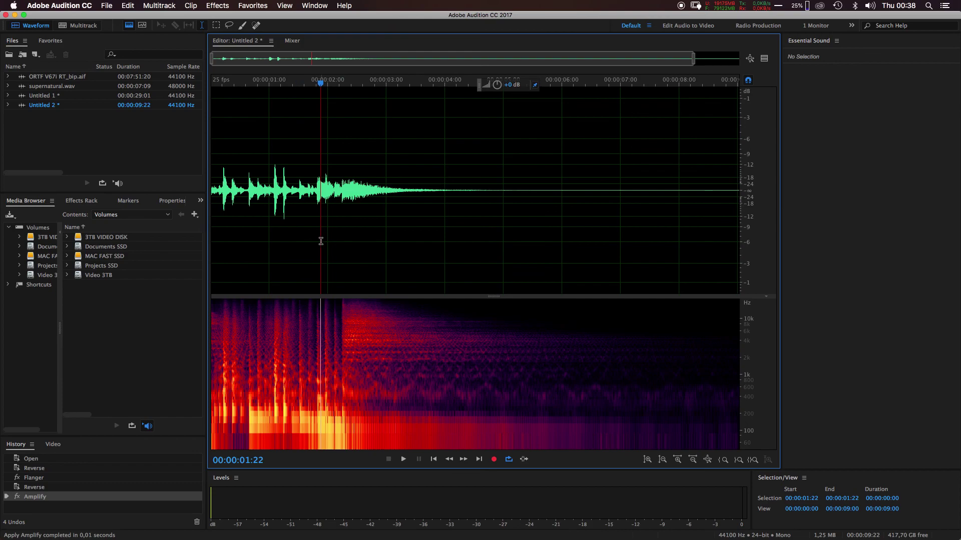
{"action": "key", "text": "space"}
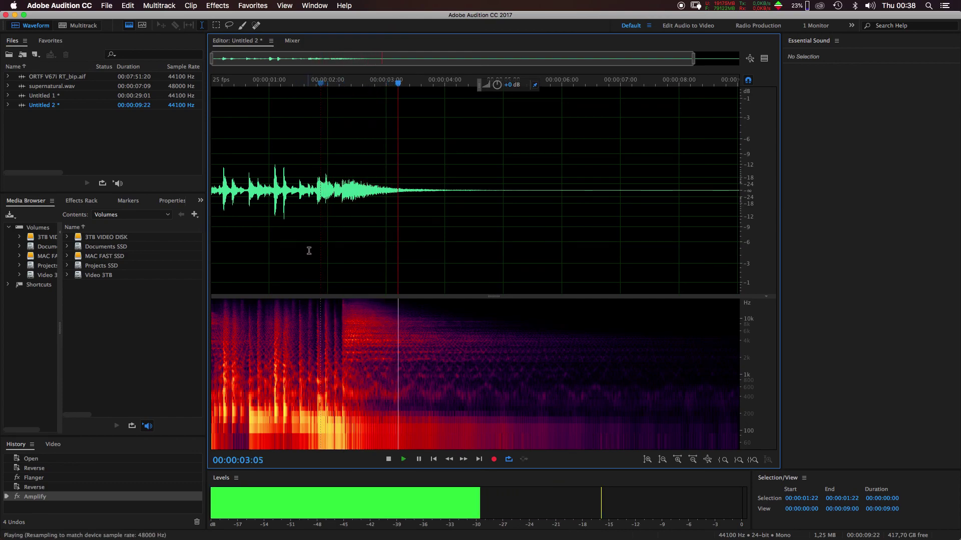
{"action": "key", "text": "space"}
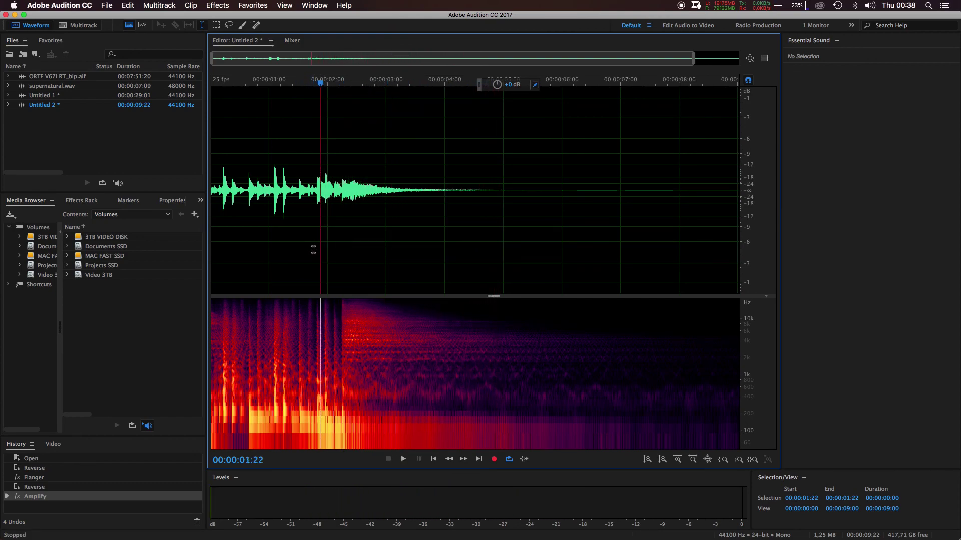
- Place the playhead at 00:00:01:14 and show the Frequency Analysis panel beside the editor, slightly narrowed
{"action": "left_click", "coordinate": [270, 221]}
{"action": "left_click", "coordinate": [290, 220]}
{"action": "left_click", "coordinate": [301, 218]}
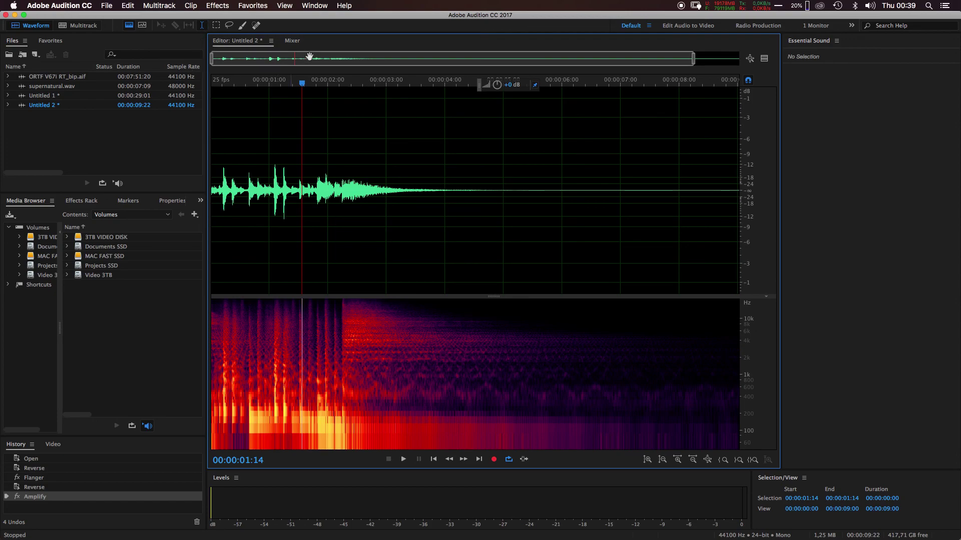
{"action": "left_click", "coordinate": [323, 9]}
{"action": "mouse_move", "coordinate": [334, 46]}
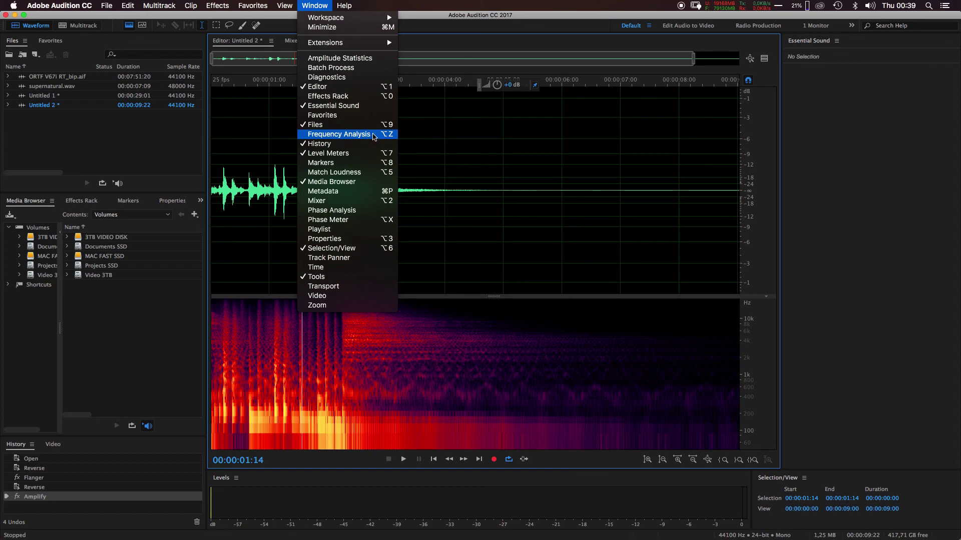
{"action": "left_click", "coordinate": [373, 135]}
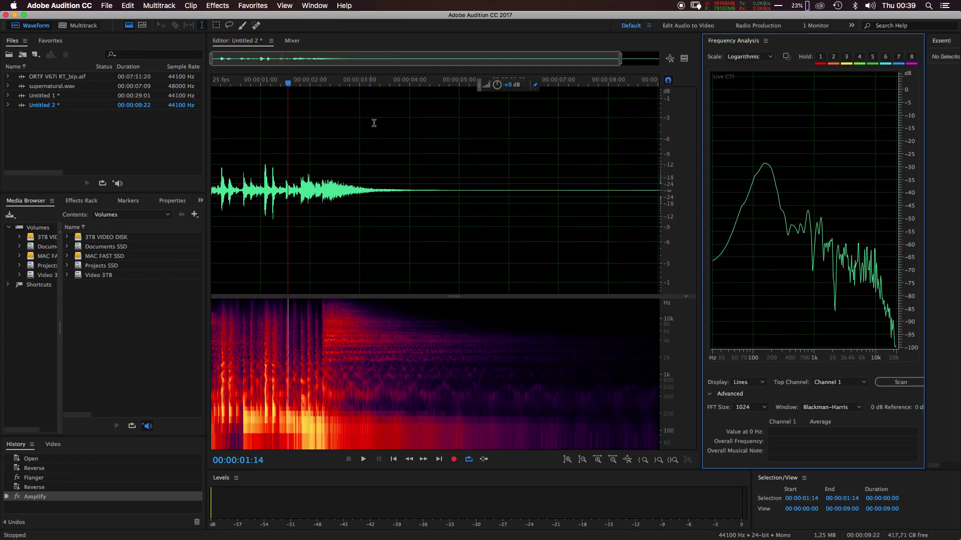
{"action": "left_click_drag", "start_coordinate": [701, 163], "coordinate": [724, 184]}
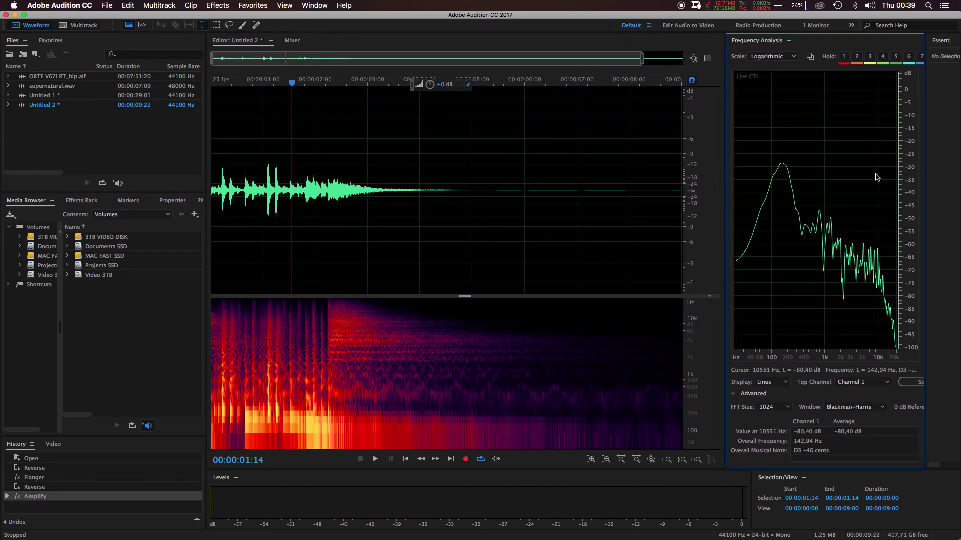
- Select and play the visible audio from the clip's start while watching the frequency analysis
{"action": "double_click", "coordinate": [348, 190]}
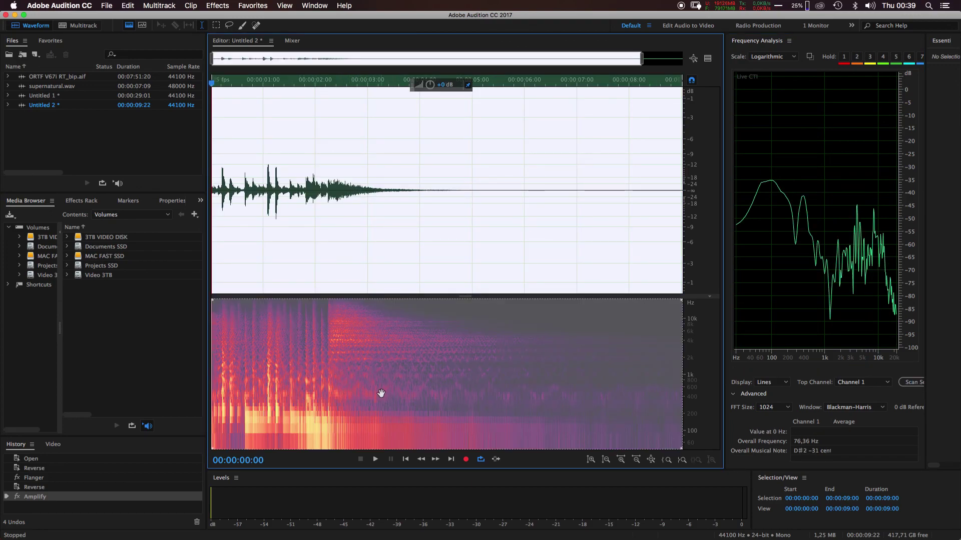
{"action": "key", "text": "space"}
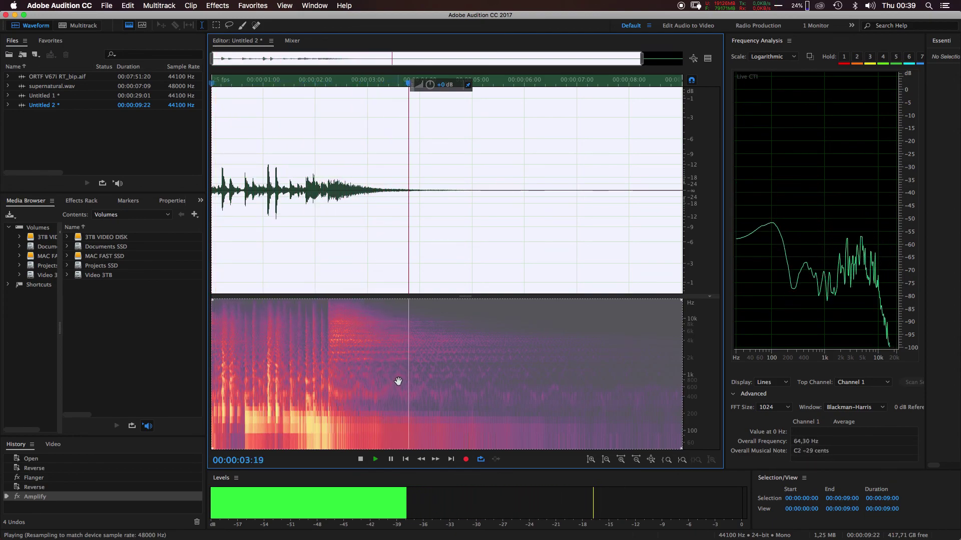
{"action": "key", "text": "space"}
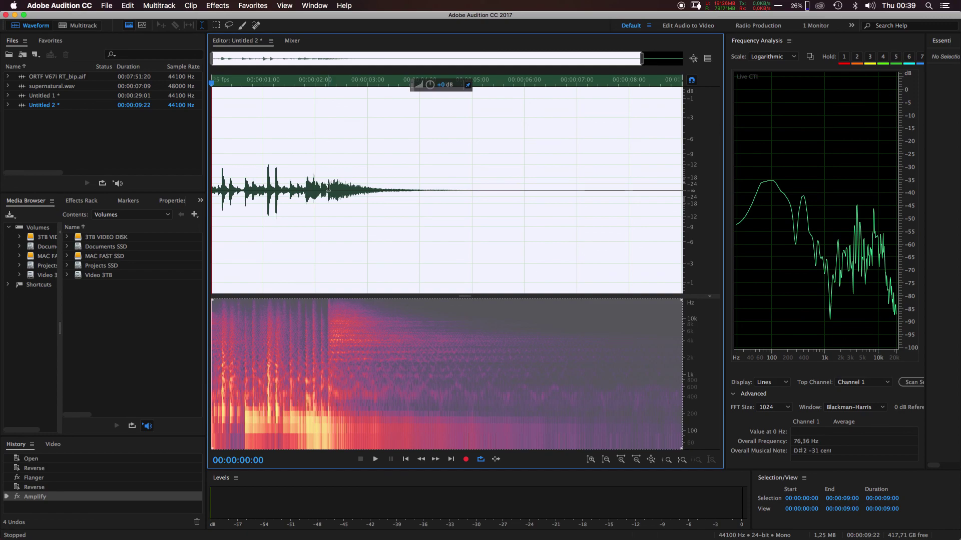
- Select the audio from 00:00:02:06 to the clip's end and play it repeatedly to examine its frequency curve
{"action": "left_click", "coordinate": [330, 190]}
{"action": "left_click_drag", "start_coordinate": [328, 194], "coordinate": [686, 256]}
{"action": "key", "text": "space"}
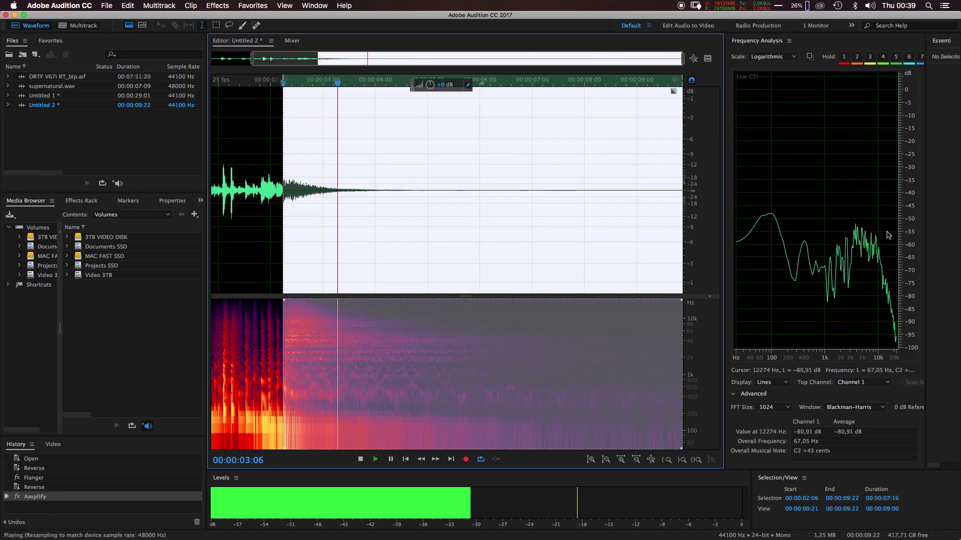
{"action": "key", "text": "space"}
{"action": "key", "text": "space"}
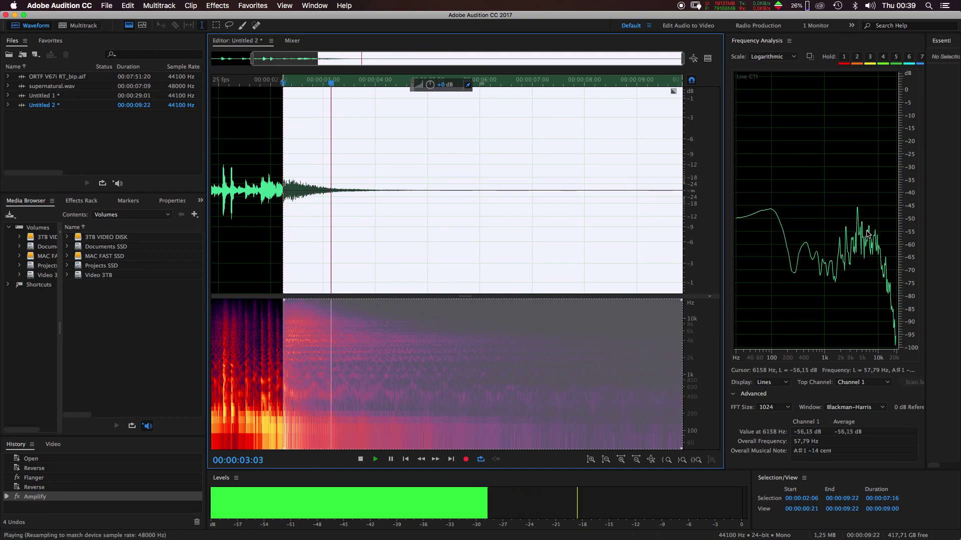
{"action": "key", "text": "space"}
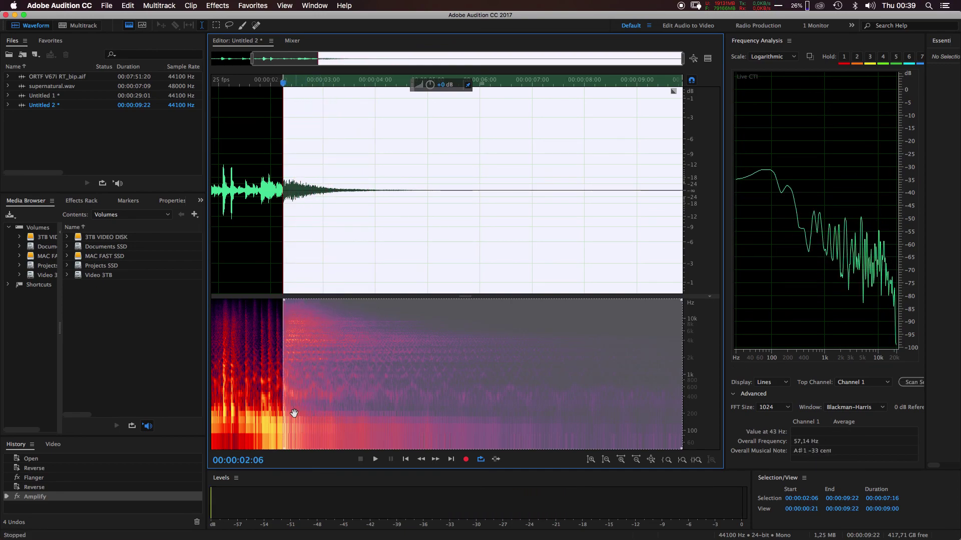
{"action": "key", "text": "space"}
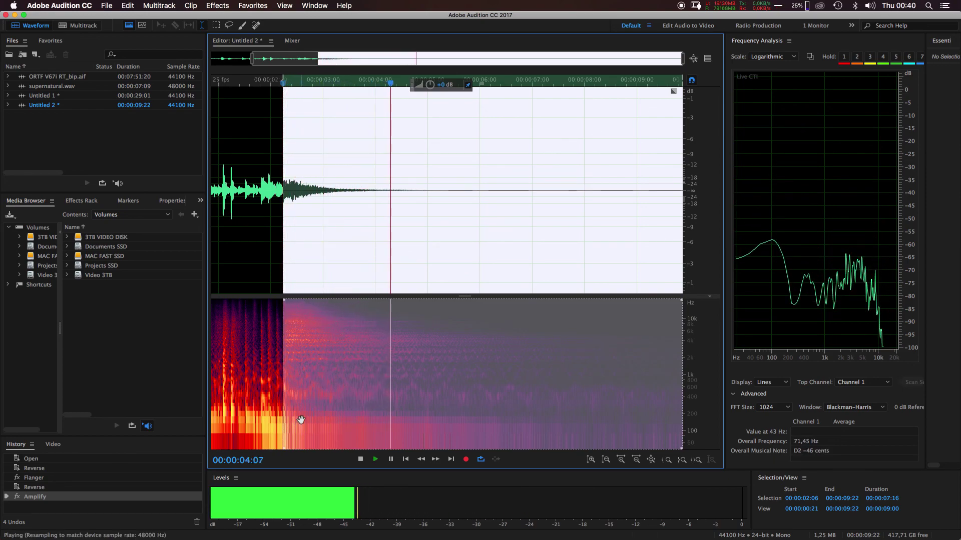
{"action": "key", "text": "space"}
- Play the clip from 00:00:01:08 to examine its frequency curve, and select the visible audio from 00:00:00:21 to 00:00:09:22
{"action": "left_click", "coordinate": [241, 212]}
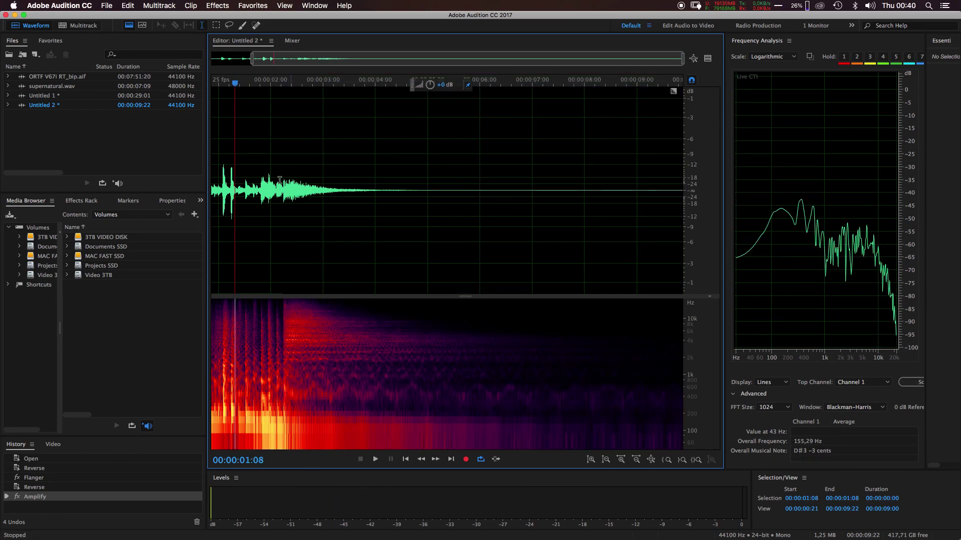
{"action": "key", "text": "space"}
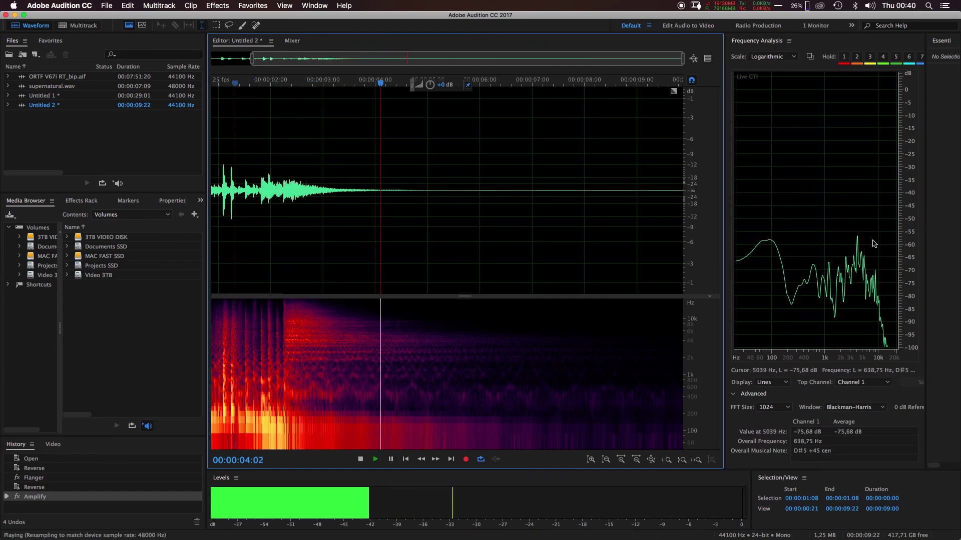
{"action": "key", "text": "space"}
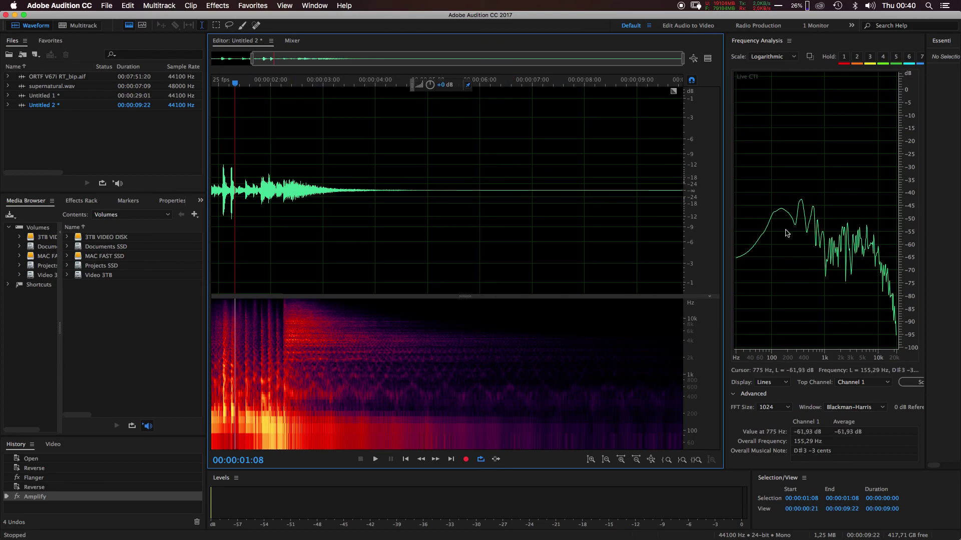
{"action": "double_click", "coordinate": [366, 190]}
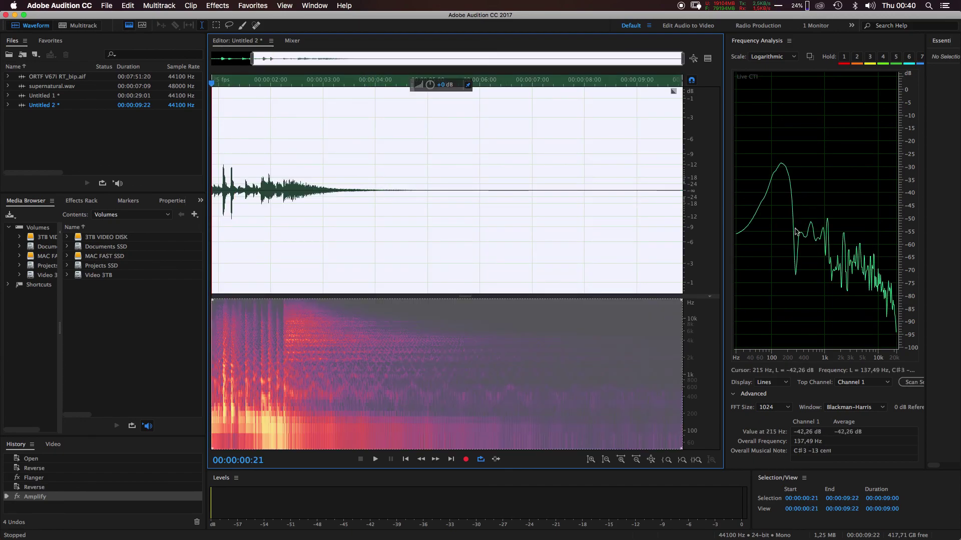
- Play the Untitled 2 selection, and open Untitled 1 to play its selection from 00:00:19:04 to the end
{"action": "key", "text": "space"}
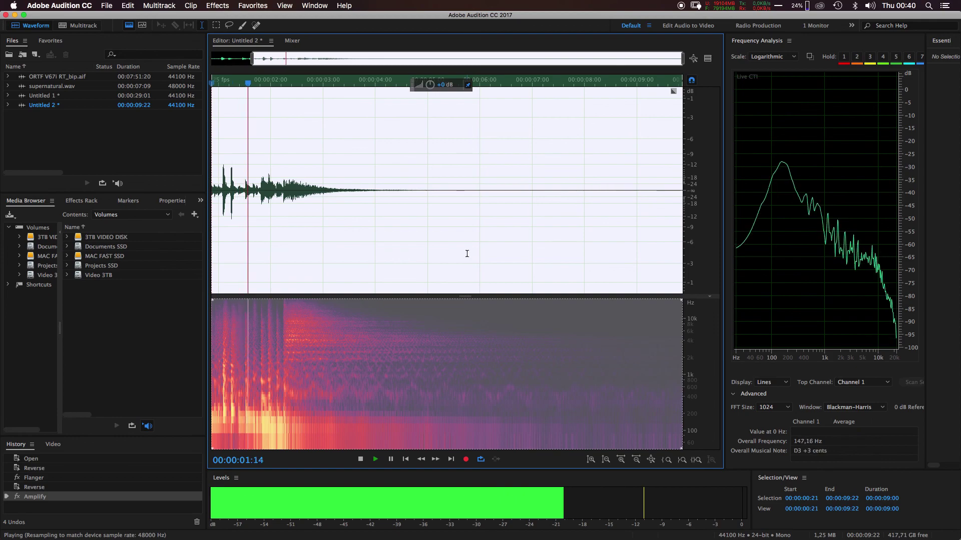
{"action": "key", "text": "space"}
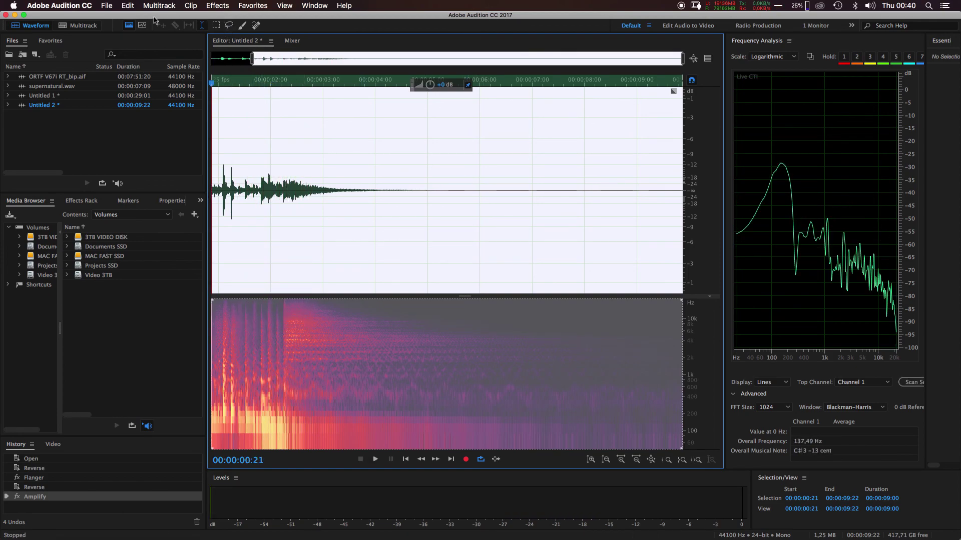
{"action": "double_click", "coordinate": [50, 96]}
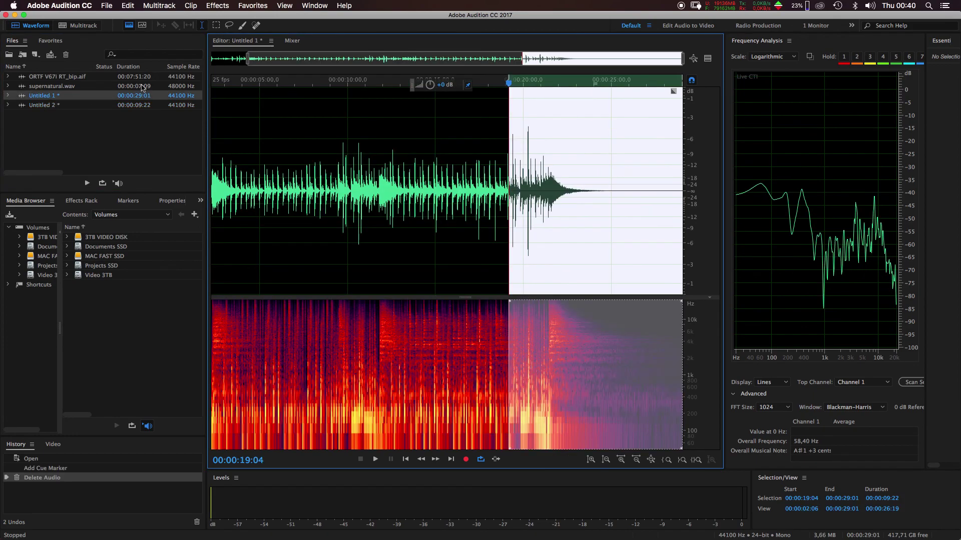
{"action": "key", "text": "space"}
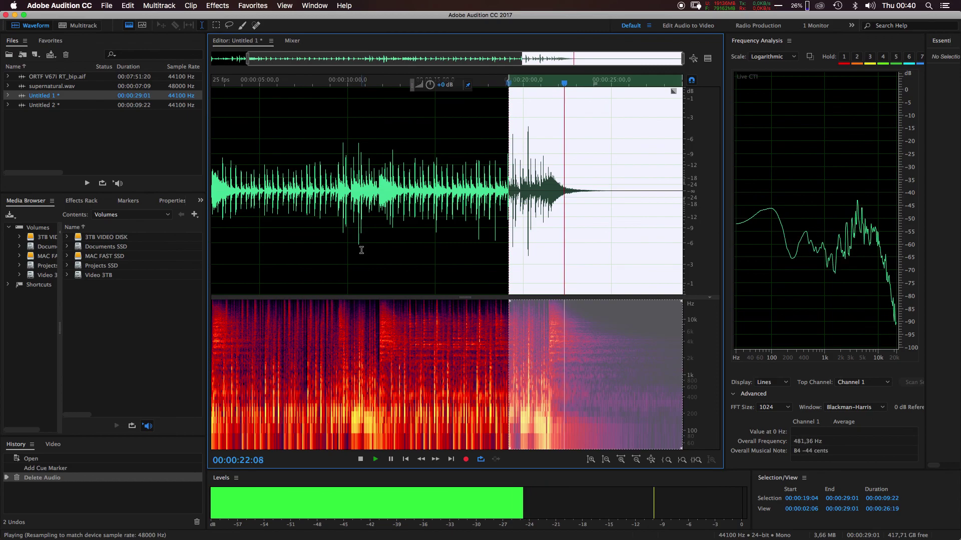
- Select and play the visible audio of Untitled 1, and examine its frequency curve during playback from 00:00:03:15 and 00:00:02:24
{"action": "double_click", "coordinate": [435, 212]}
{"action": "key", "text": "space"}
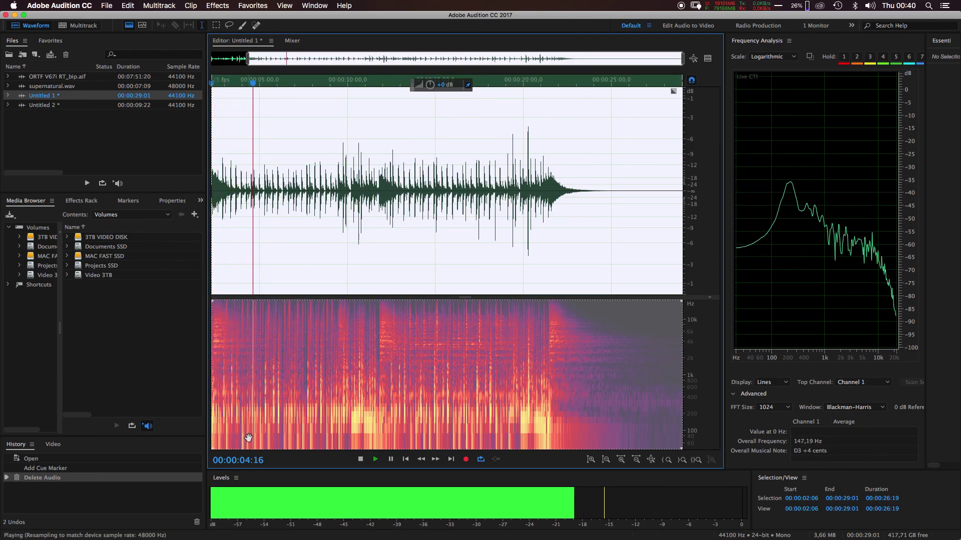
{"action": "left_click", "coordinate": [462, 240]}
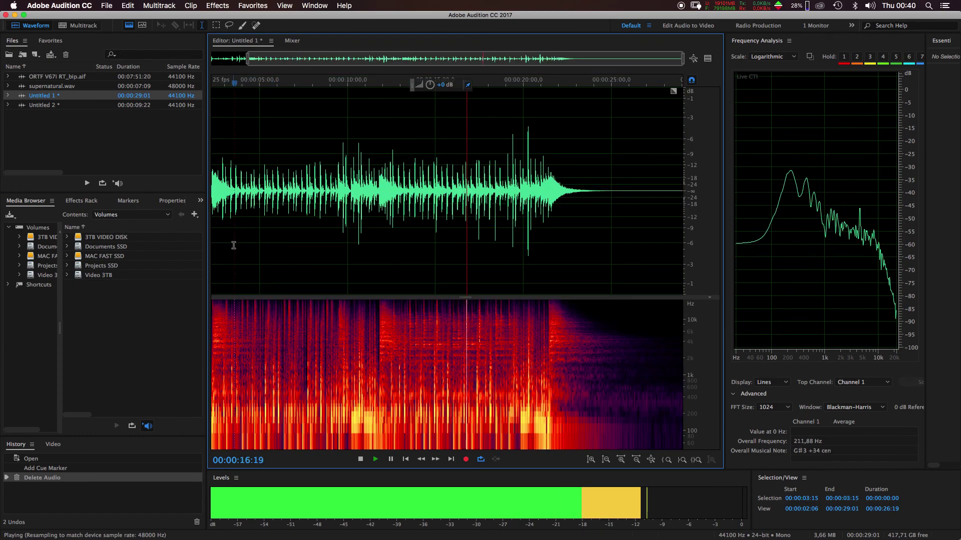
{"action": "left_click", "coordinate": [225, 220]}
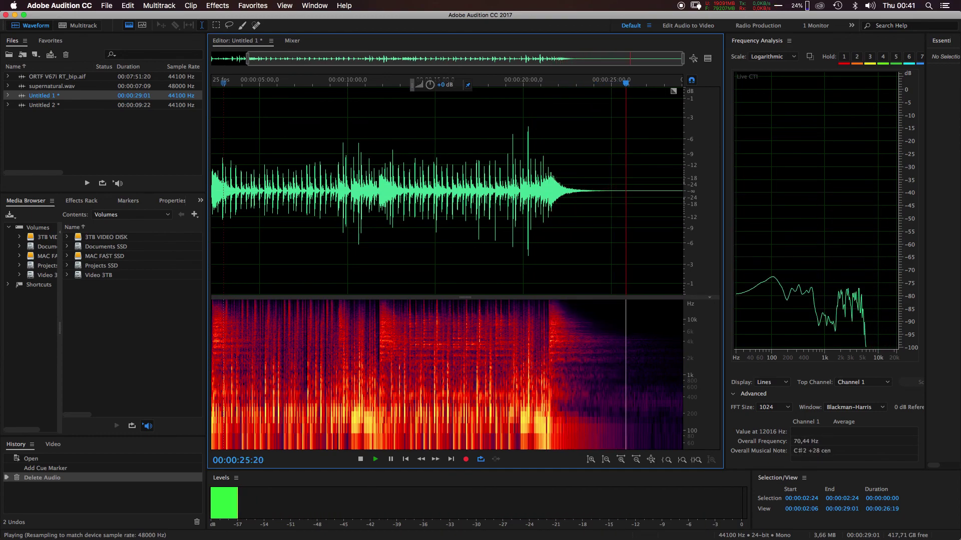
{"action": "key", "text": "space"}
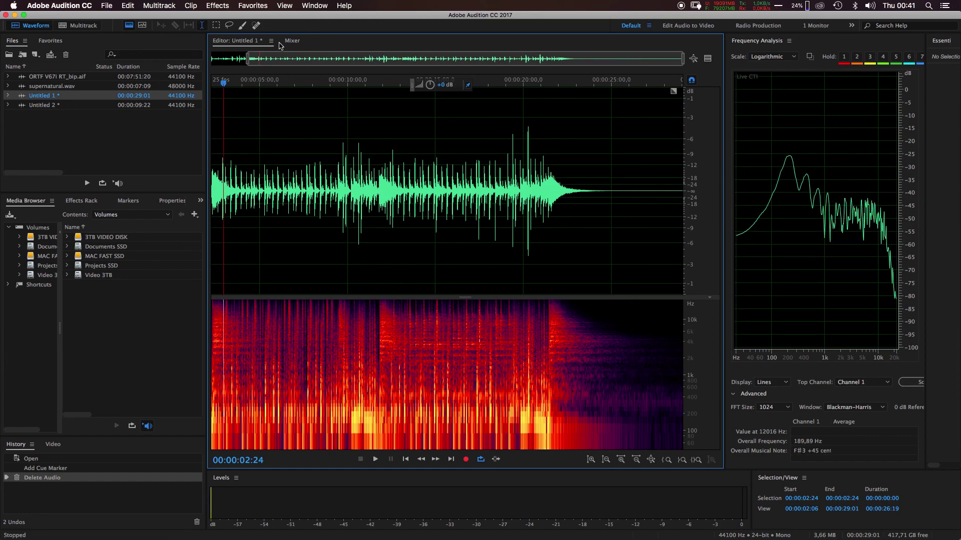
- Apply a Parametric Equalizer to Untitled 1 with the low band at about 71 Hz and -48 dB
{"action": "left_click", "coordinate": [241, 8]}
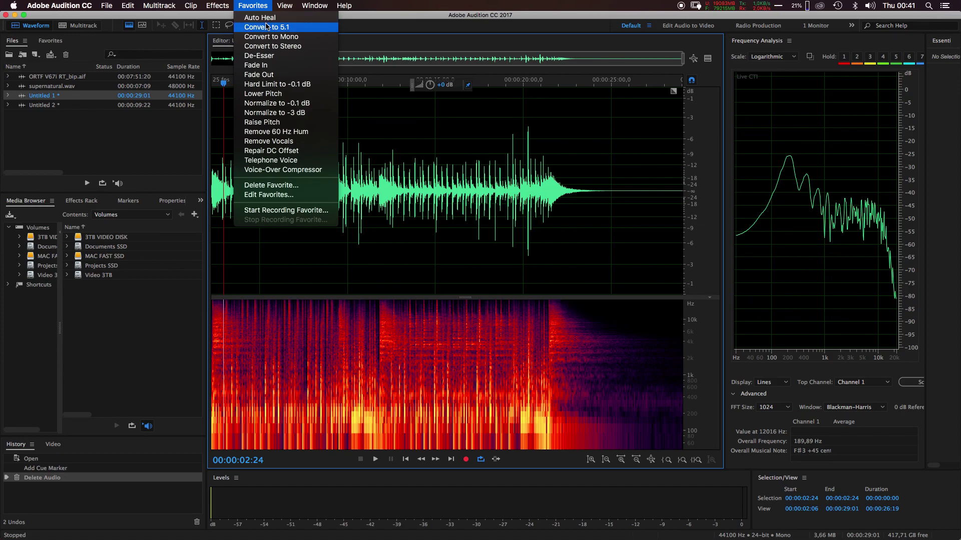
{"action": "right_click", "coordinate": [388, 390]}
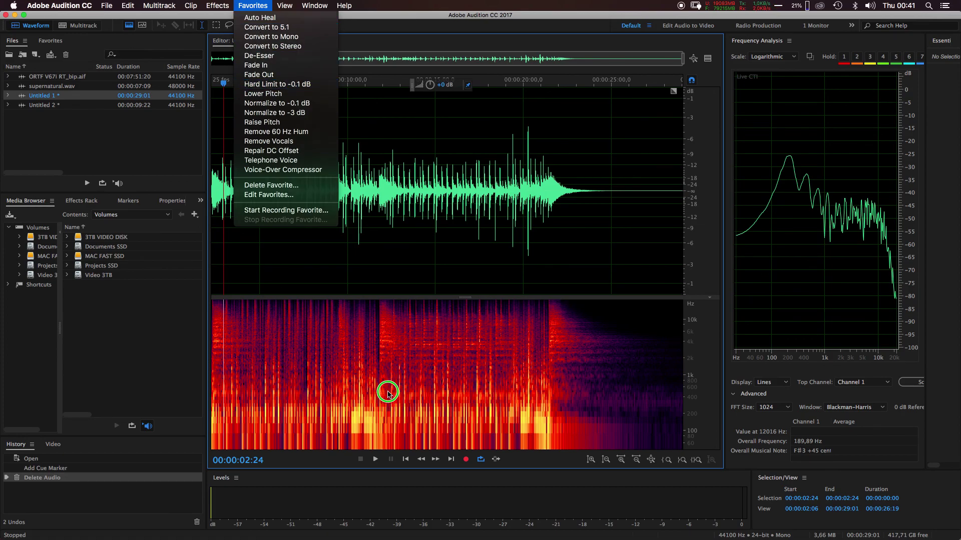
{"action": "left_click", "coordinate": [241, 4]}
{"action": "left_click", "coordinate": [253, 6]}
{"action": "mouse_move", "coordinate": [217, 8]}
{"action": "mouse_move", "coordinate": [314, 151]}
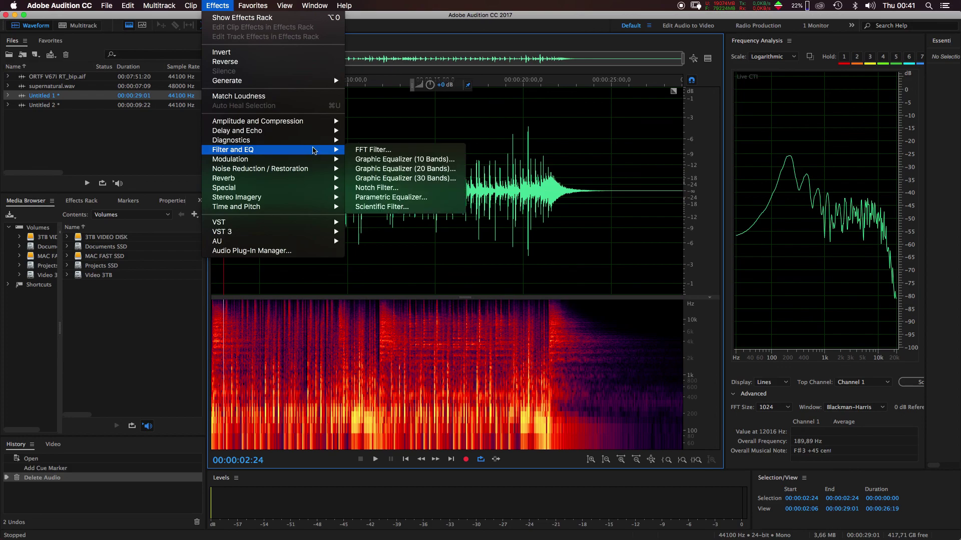
{"action": "left_click", "coordinate": [427, 199]}
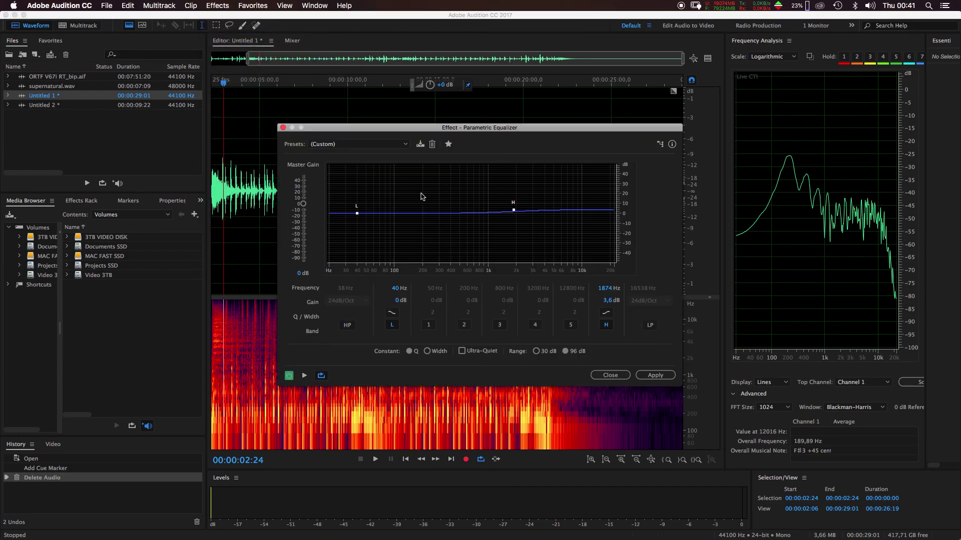
{"action": "left_click", "coordinate": [357, 214]}
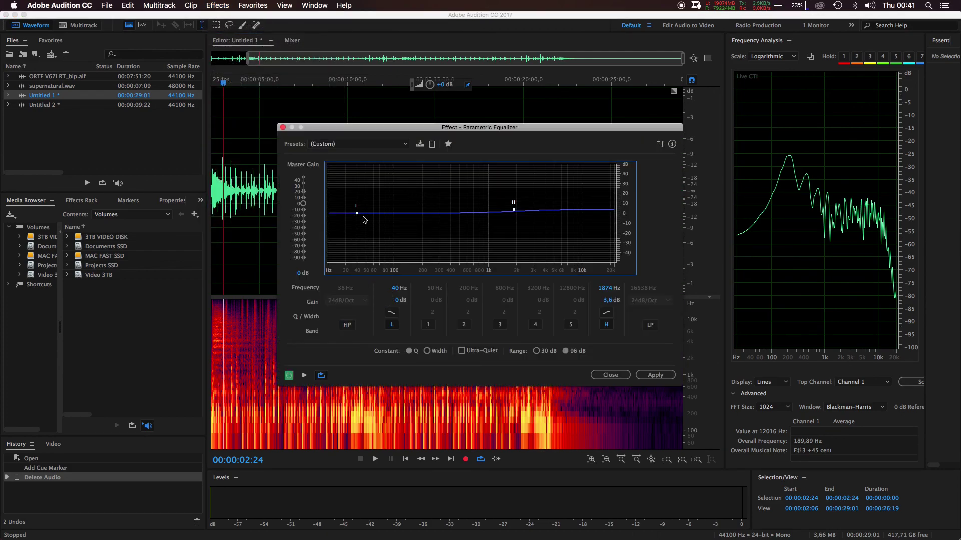
{"action": "left_click_drag", "start_coordinate": [356, 214], "coordinate": [383, 295]}
{"action": "left_click", "coordinate": [655, 375]}
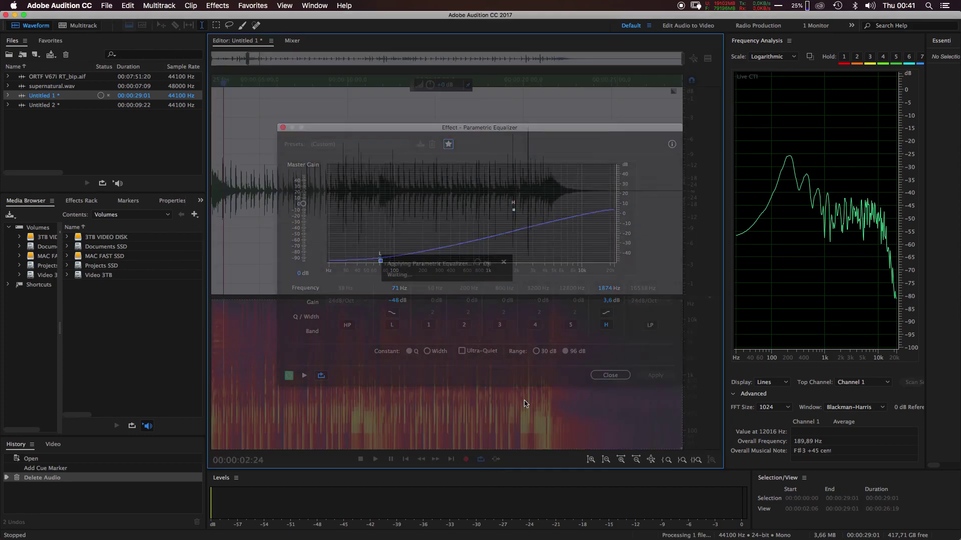
- Play the equalized clip from 00:00:10:13, 00:00:21:08 and 00:00:13:23 to examine its frequency curve
{"action": "left_click", "coordinate": [356, 209]}
{"action": "key", "text": "space"}
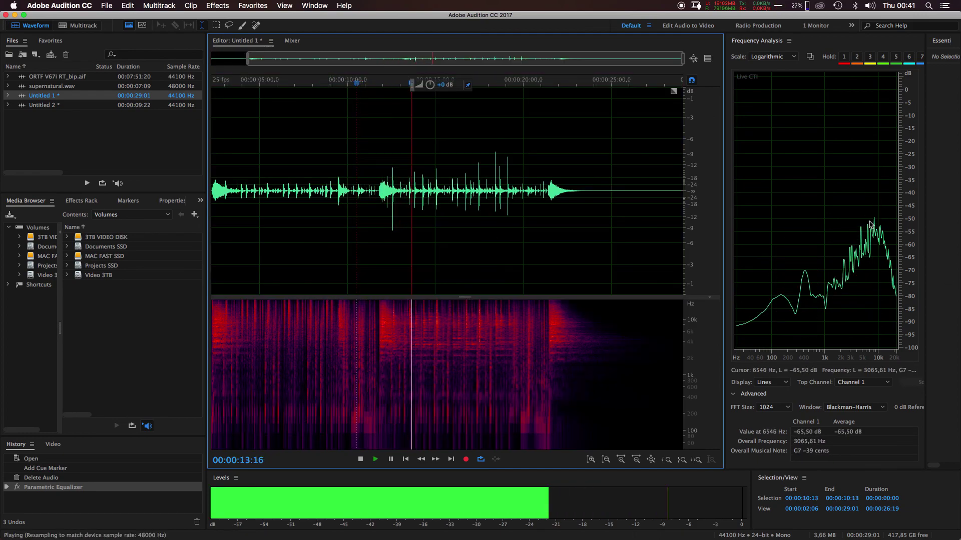
{"action": "left_click", "coordinate": [550, 194]}
{"action": "key", "text": "space"}
{"action": "left_click", "coordinate": [545, 204]}
{"action": "key", "text": "space"}
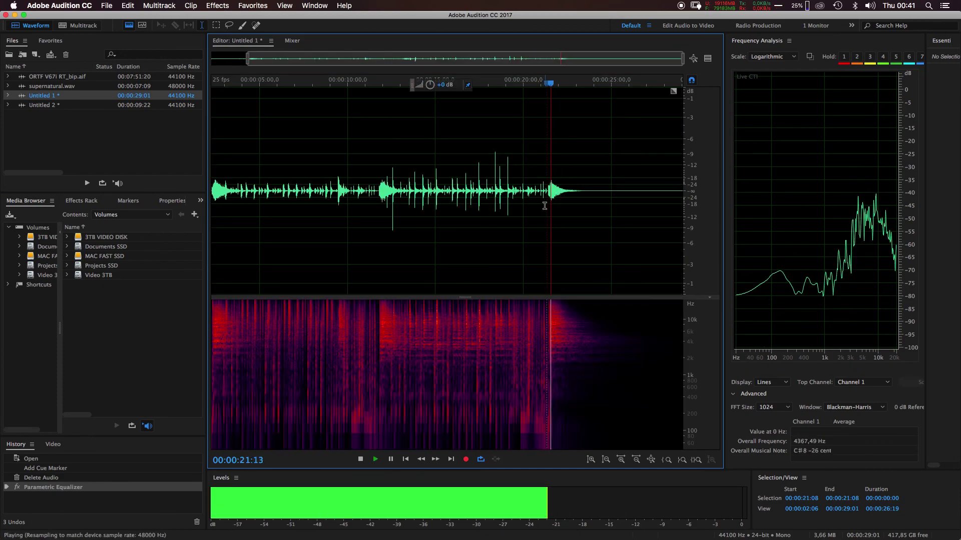
{"action": "left_click", "coordinate": [416, 223]}
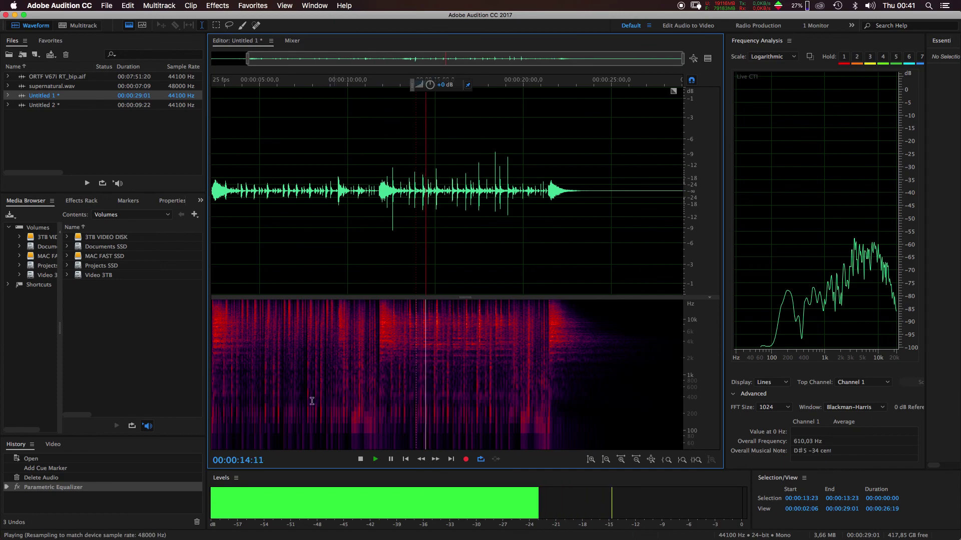
{"action": "key", "text": "space"}
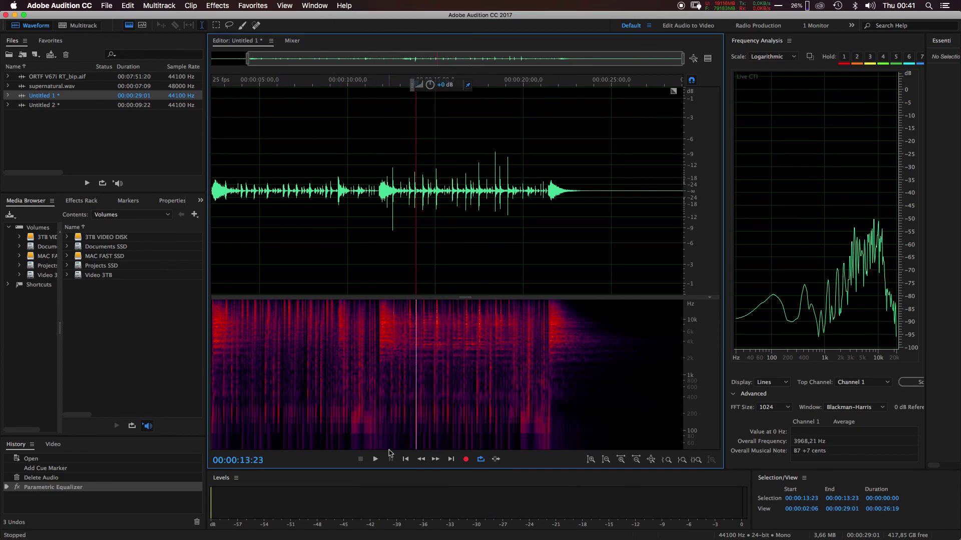
- Undo and redo the Parametric Equalizer effect, and play the equalized clip from 00:00:07:18
{"action": "key", "text": "super+z"}
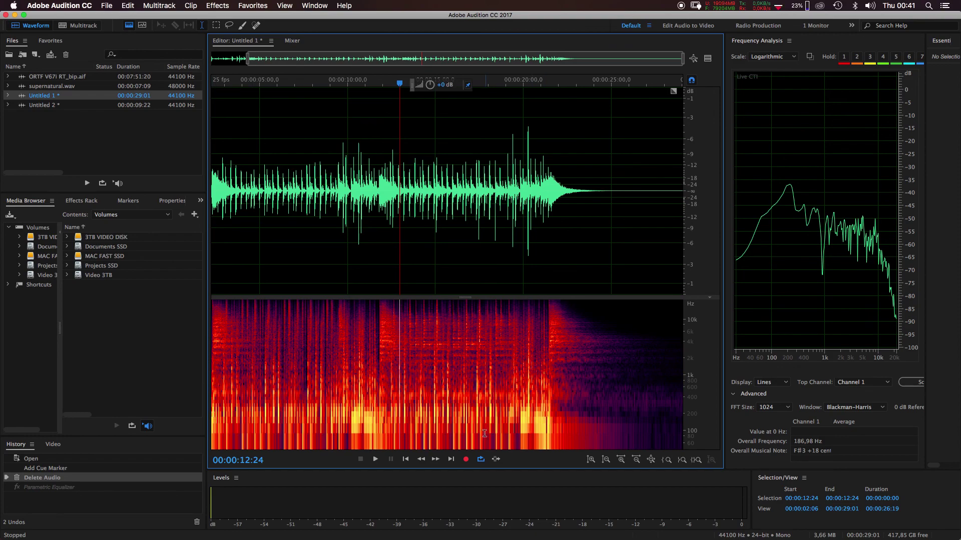
{"action": "key", "text": "super+shift+z"}
{"action": "left_click", "coordinate": [308, 410]}
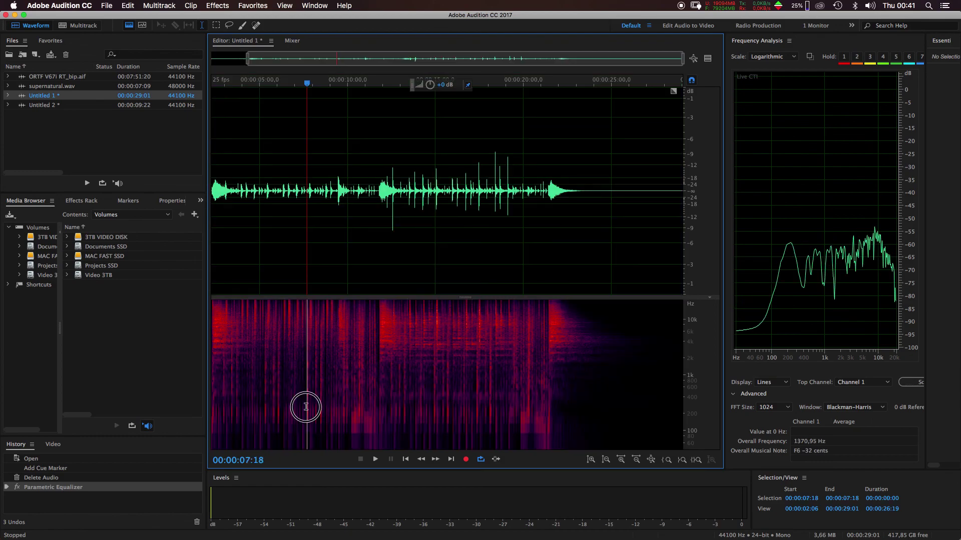
{"action": "key", "text": "space"}
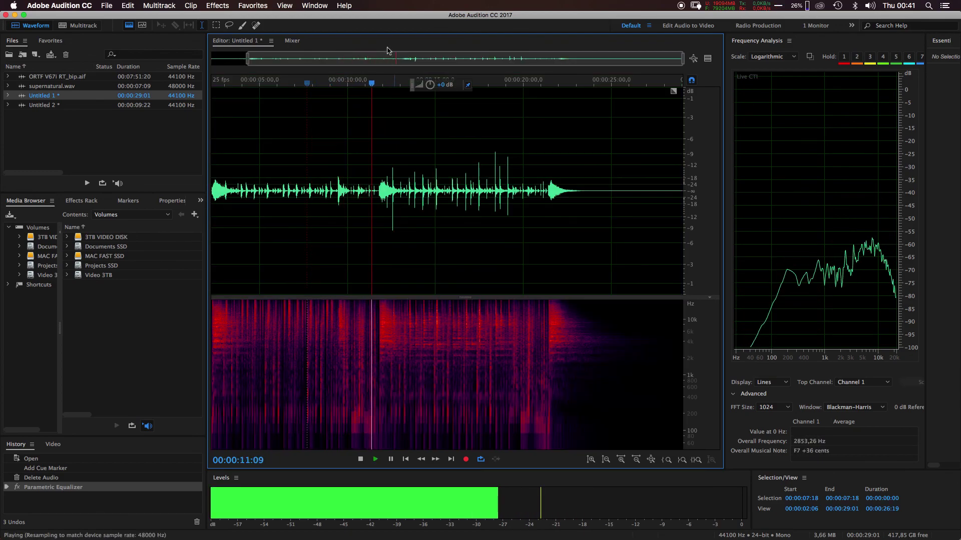
{"action": "key", "text": "space"}
- Raise the equalized clip's volume with the on-waveform gain control and play it from 00:00:05:11
{"action": "left_click_drag", "start_coordinate": [444, 84], "coordinate": [443, 79]}
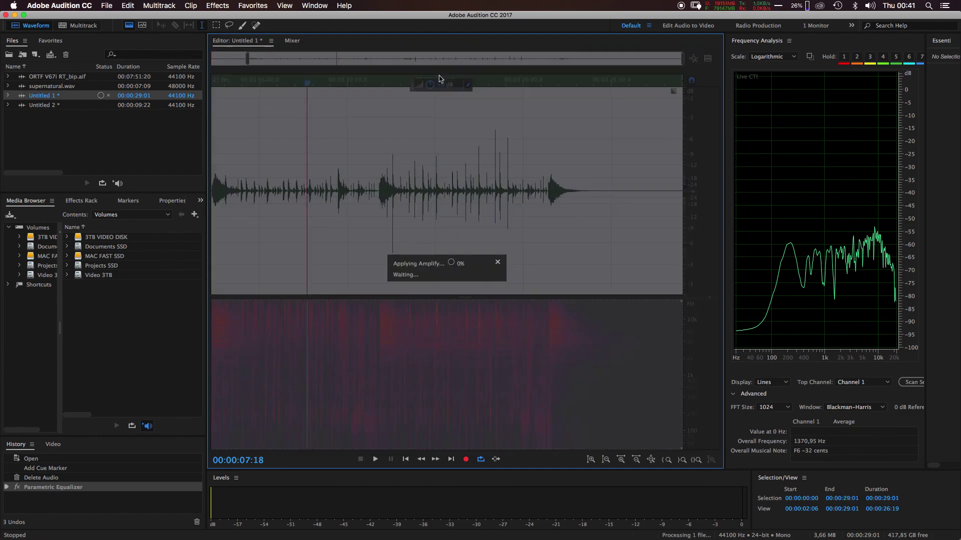
{"action": "left_click", "coordinate": [267, 272]}
{"action": "key", "text": "space"}
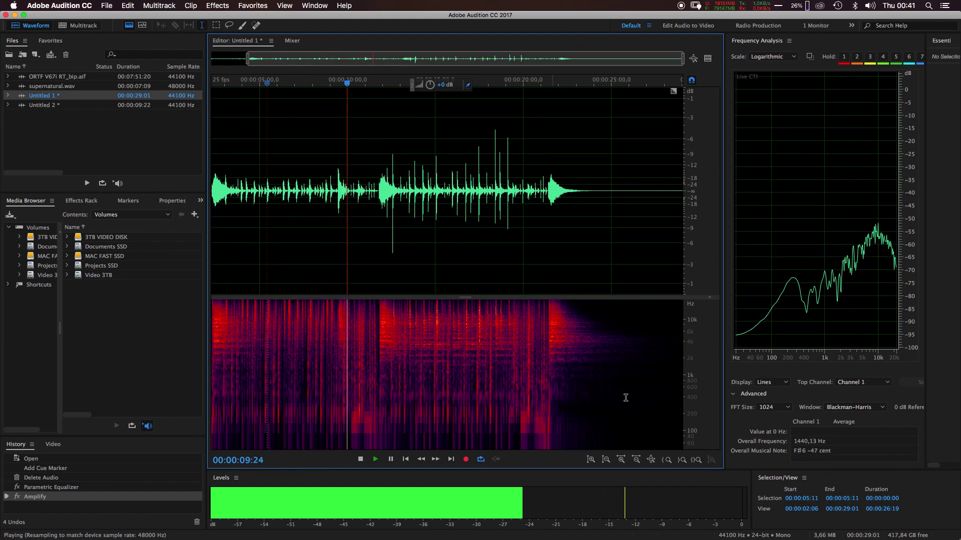
- Undo the Amplify and Parametric Equalizer effects, and play the original audio from 00:00:07:10
{"action": "key", "text": "super+z"}
{"action": "key", "text": "super+z"}
{"action": "key", "text": "super+a"}
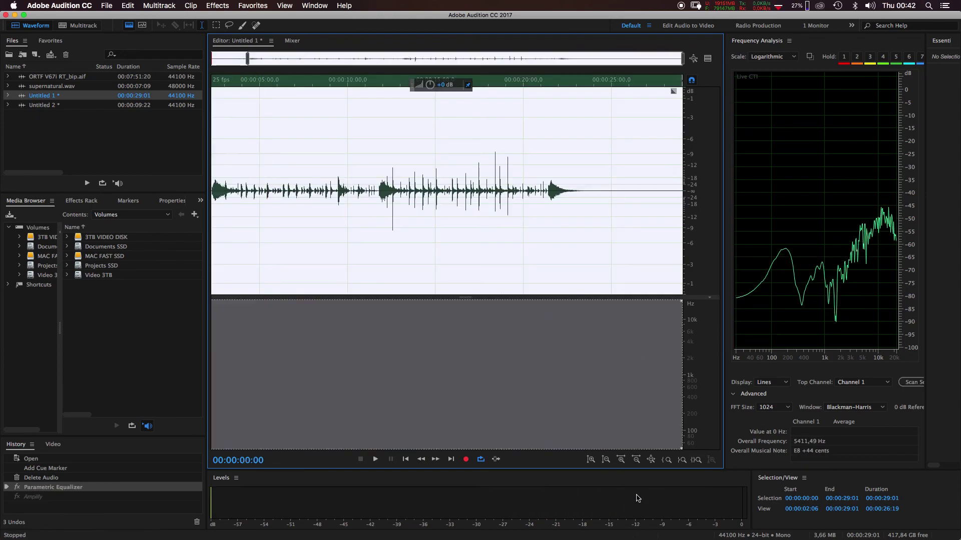
{"action": "left_click", "coordinate": [302, 229]}
{"action": "key", "text": "space"}
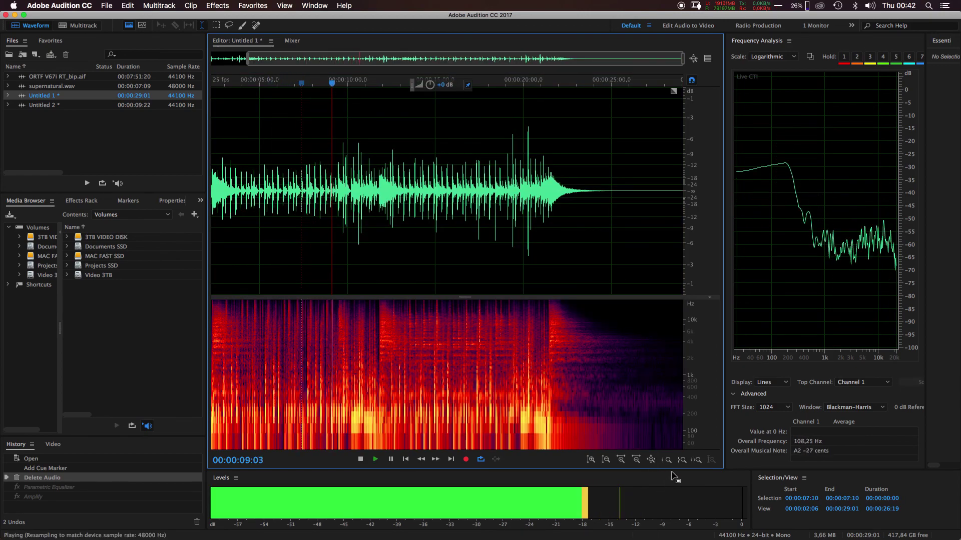
{"action": "key", "text": "space"}
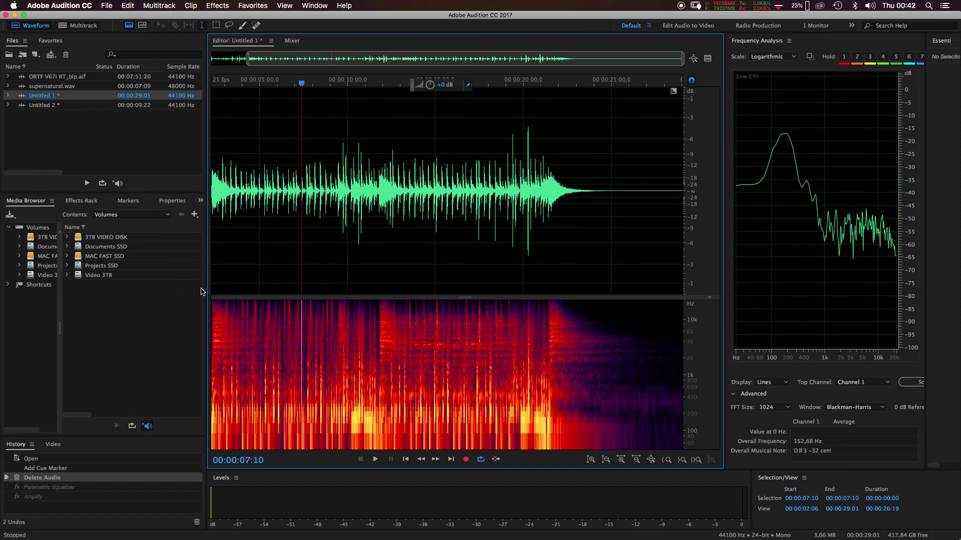
- Place the playhead at several positions, including 00:00:05:21, 00:00:05:07 and 00:00:17:06, to compare the frequency curves
{"action": "left_click", "coordinate": [322, 200]}
{"action": "left_click", "coordinate": [301, 205]}
{"action": "left_click", "coordinate": [274, 221]}
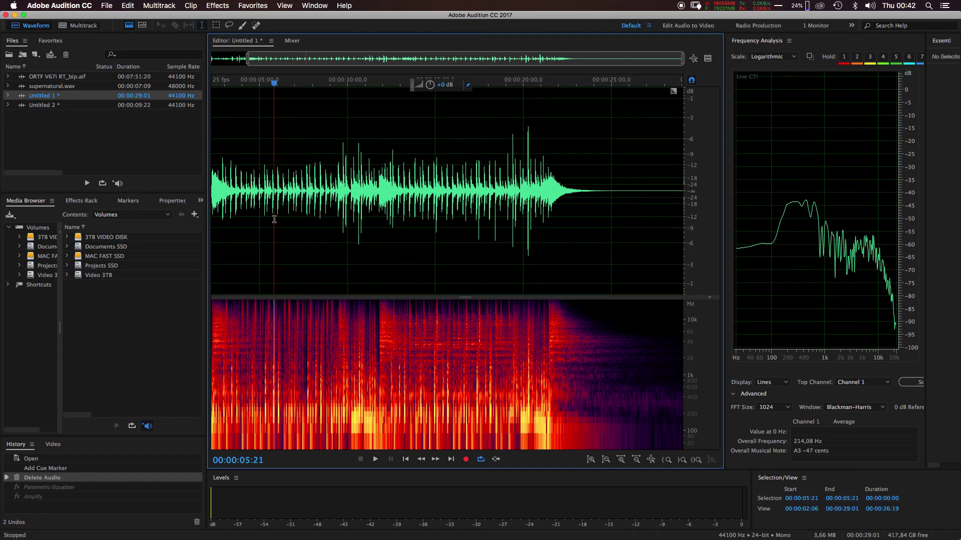
{"action": "left_click", "coordinate": [264, 234]}
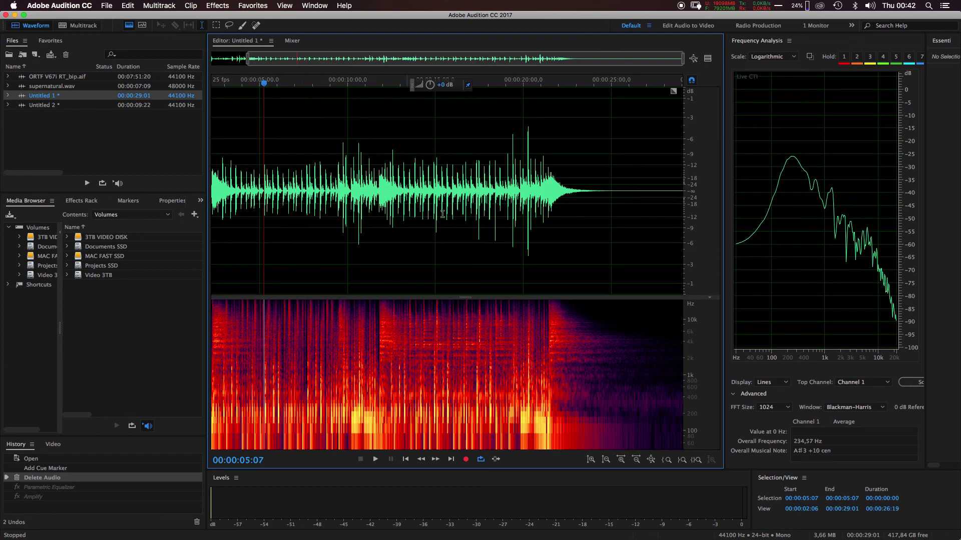
{"action": "left_click", "coordinate": [478, 219]}
{"action": "left_click", "coordinate": [475, 223]}
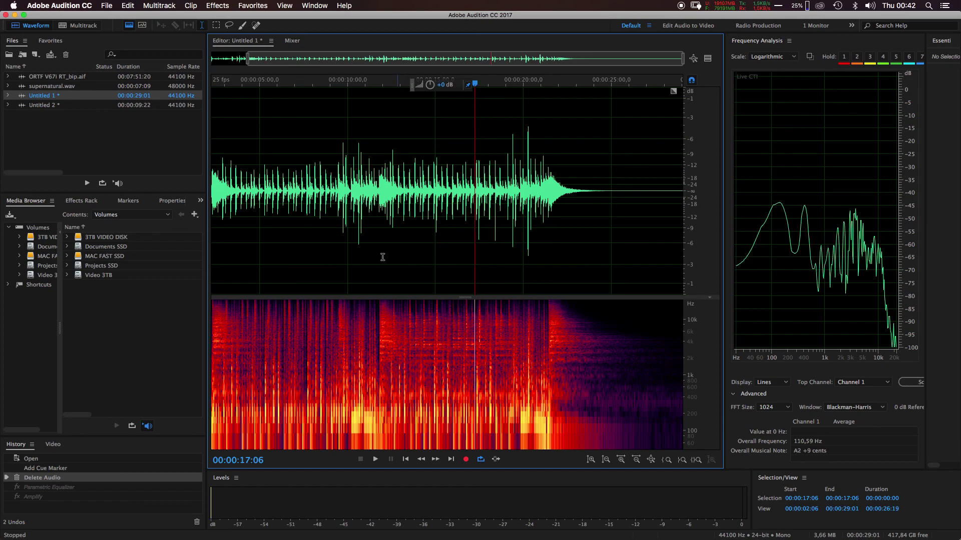